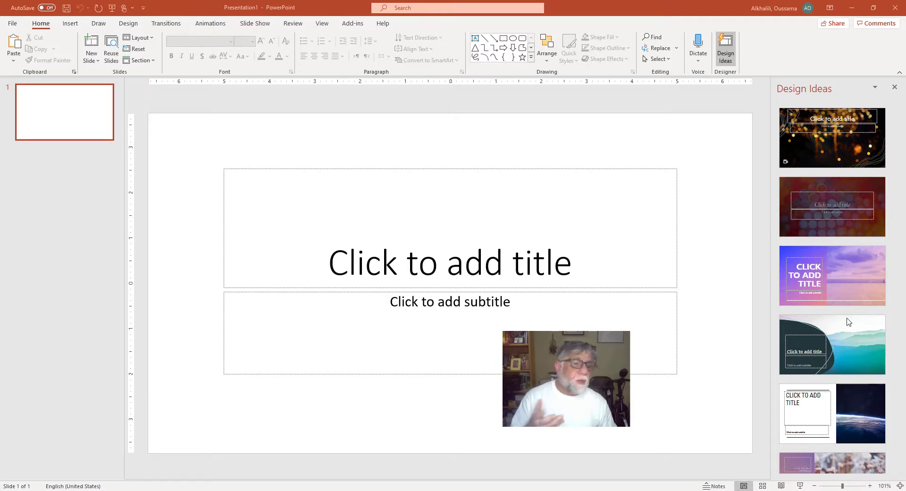
- Delete the title and subtitle placeholders from the title slide
{"action": "scroll", "coordinate": [849, 322], "scroll_direction": "down", "scroll_amount": 1}
{"action": "scroll", "coordinate": [848, 321], "scroll_direction": "down", "scroll_amount": 10}
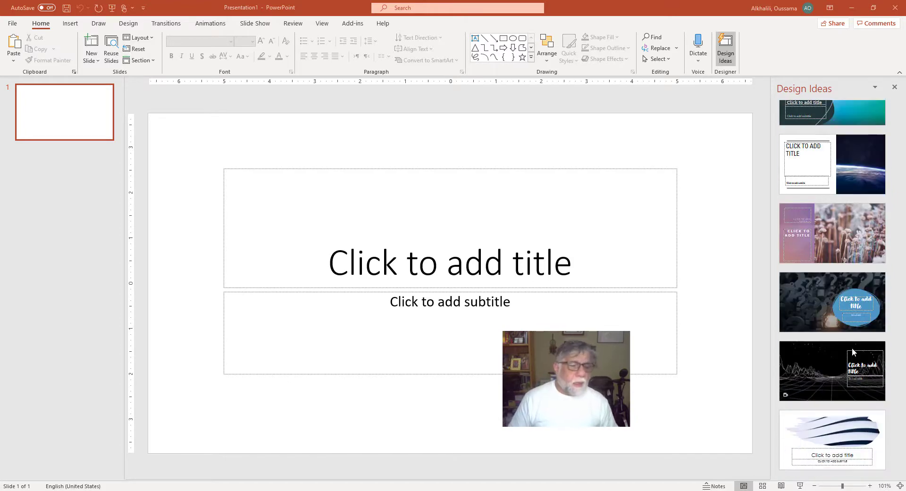
{"action": "scroll", "coordinate": [853, 350], "scroll_direction": "down", "scroll_amount": 2}
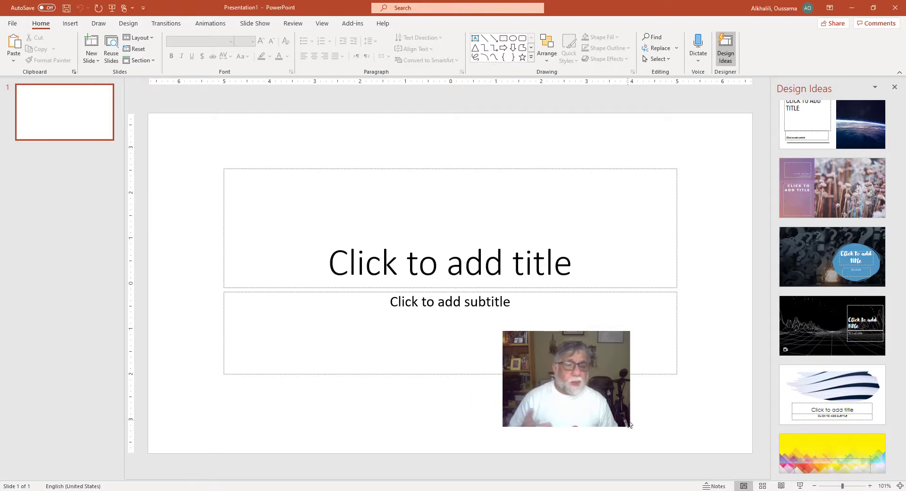
{"action": "key", "text": "ctrl+a"}
{"action": "key", "text": "Delete"}
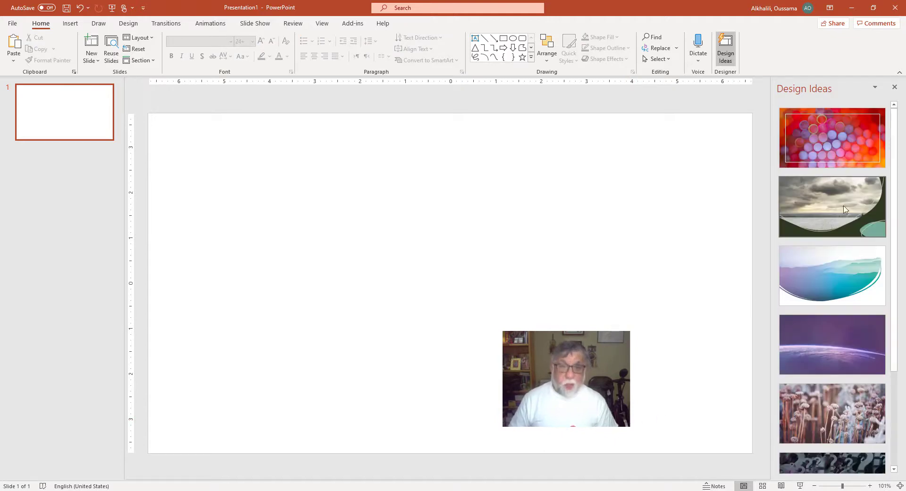
- Browse the Design Ideas pane, loading more design suggestions three times
{"action": "scroll", "coordinate": [841, 215], "scroll_direction": "down", "scroll_amount": 5}
{"action": "scroll", "coordinate": [841, 216], "scroll_direction": "down", "scroll_amount": 2}
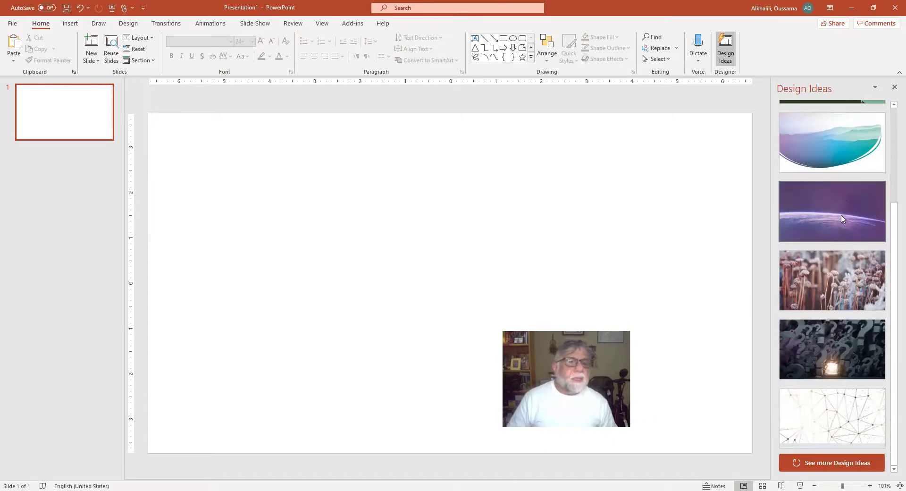
{"action": "scroll", "coordinate": [825, 220], "scroll_direction": "up", "scroll_amount": 5}
{"action": "scroll", "coordinate": [850, 211], "scroll_direction": "down", "scroll_amount": 5}
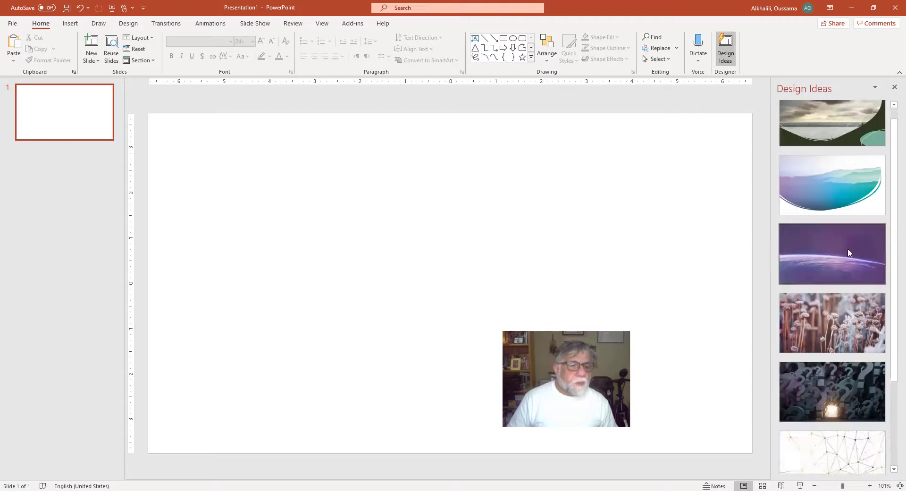
{"action": "left_click", "coordinate": [841, 468]}
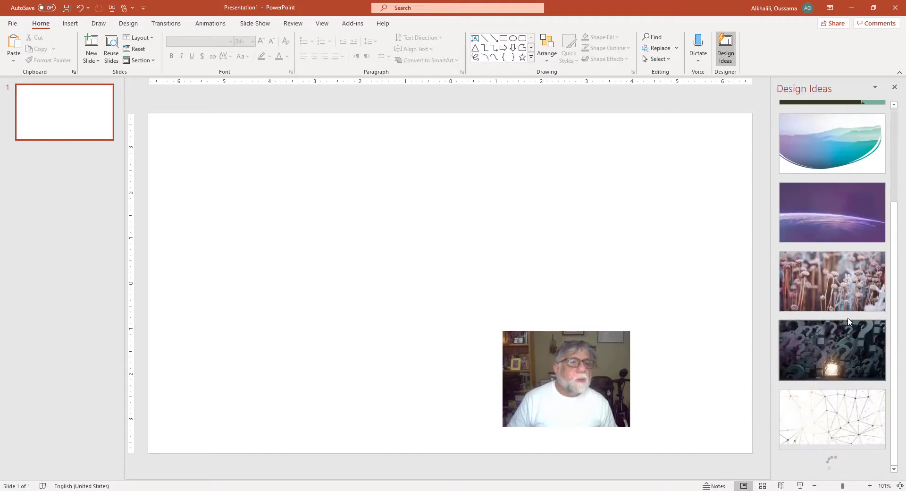
{"action": "scroll", "coordinate": [848, 316], "scroll_direction": "down", "scroll_amount": 6}
{"action": "scroll", "coordinate": [854, 315], "scroll_direction": "down", "scroll_amount": 15}
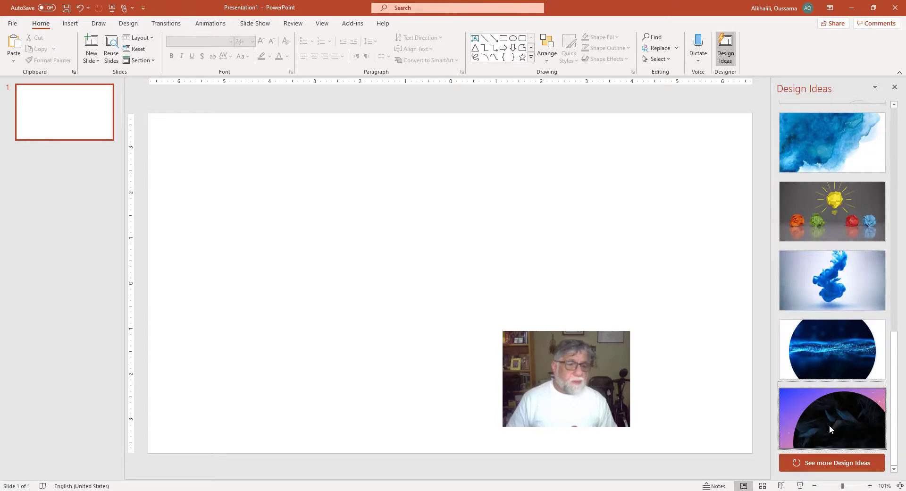
{"action": "left_click", "coordinate": [829, 463]}
{"action": "scroll", "coordinate": [845, 297], "scroll_direction": "down", "scroll_amount": 16}
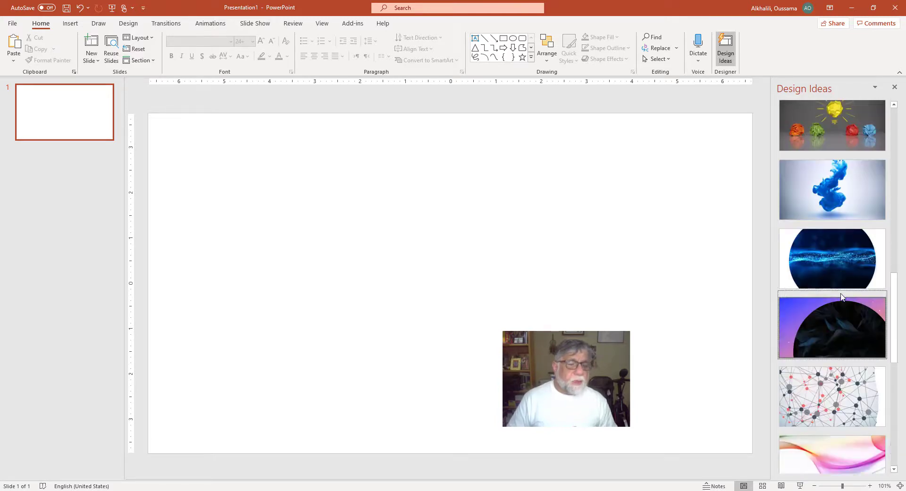
{"action": "scroll", "coordinate": [845, 297], "scroll_direction": "down", "scroll_amount": 4}
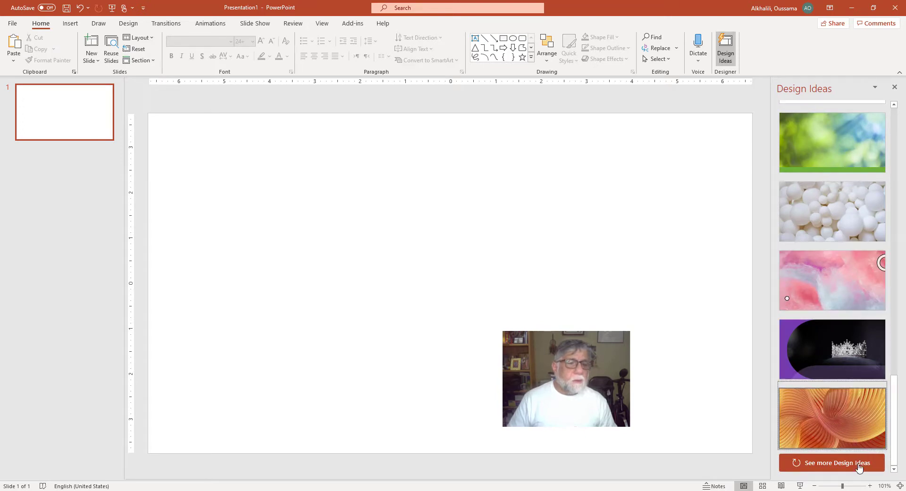
{"action": "left_click", "coordinate": [854, 465]}
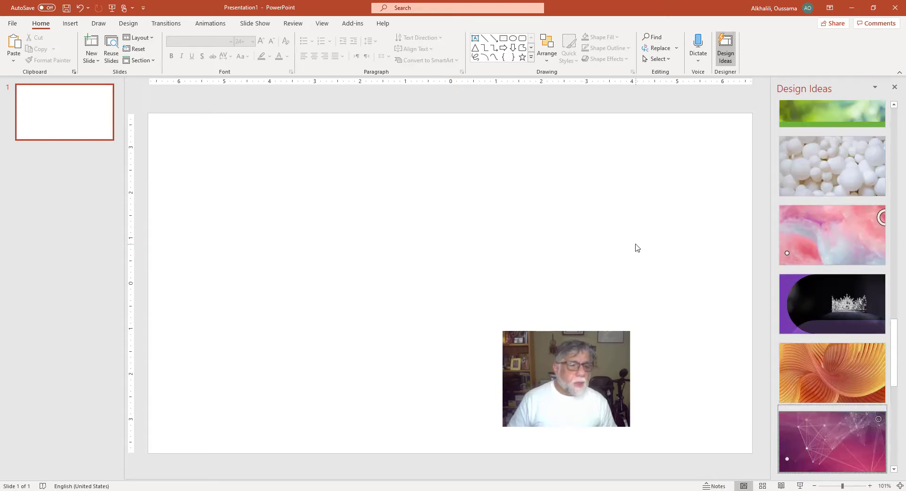
{"action": "scroll", "coordinate": [808, 279], "scroll_direction": "down", "scroll_amount": 7}
{"action": "scroll", "coordinate": [808, 276], "scroll_direction": "down", "scroll_amount": 5}
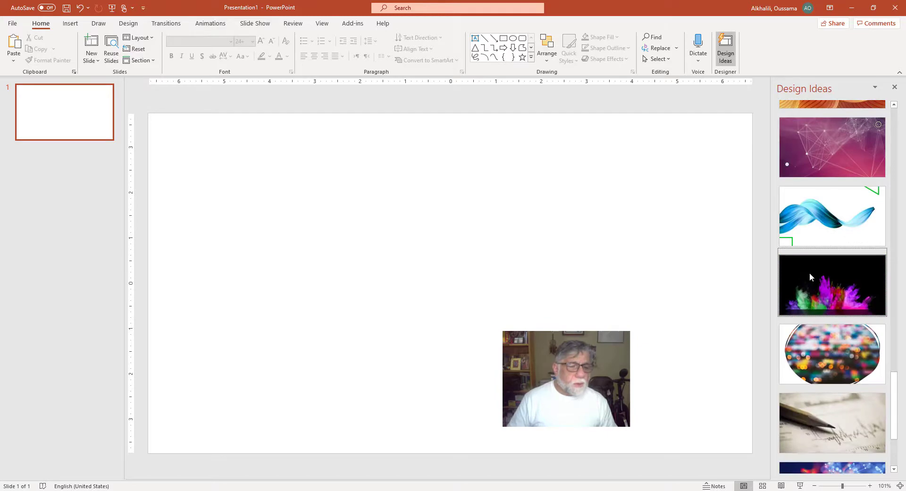
{"action": "scroll", "coordinate": [809, 273], "scroll_direction": "down", "scroll_amount": 5}
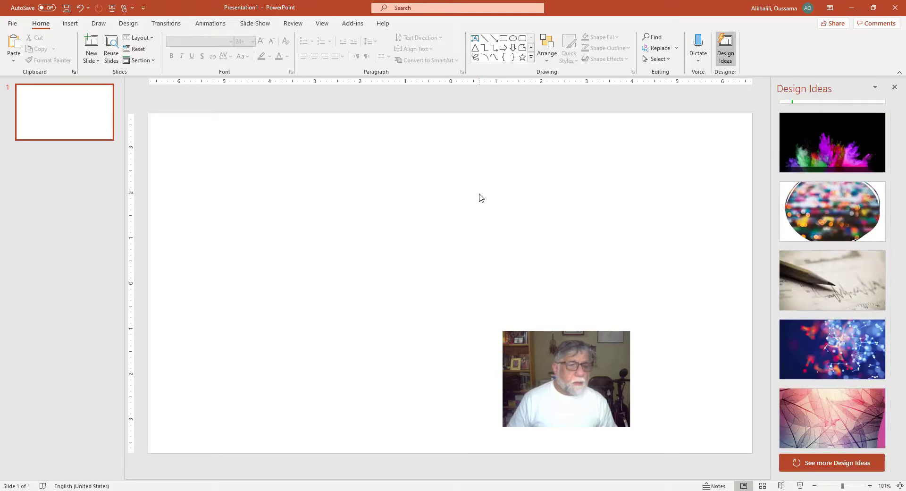
- Undo to restore the title and subtitle placeholders, and load another batch of design ideas
{"action": "key", "text": "ctrl+z"}
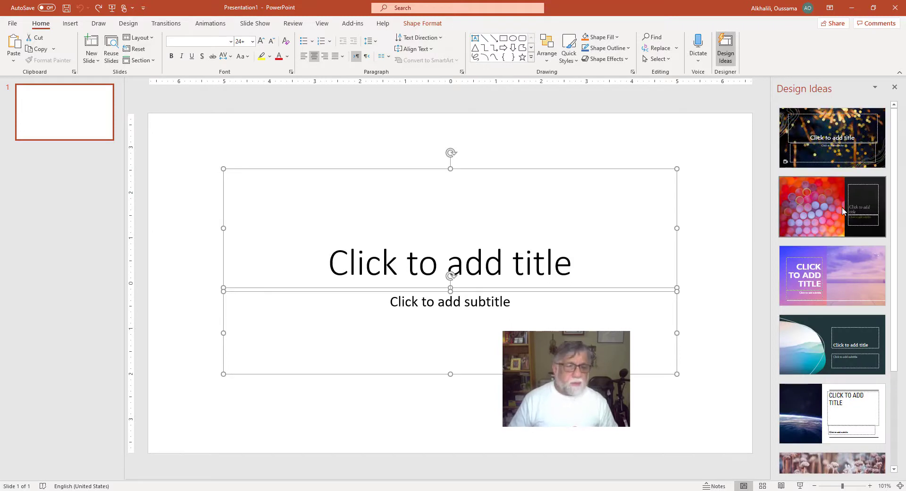
{"action": "scroll", "coordinate": [845, 226], "scroll_direction": "down", "scroll_amount": 2}
{"action": "scroll", "coordinate": [845, 225], "scroll_direction": "down", "scroll_amount": 2}
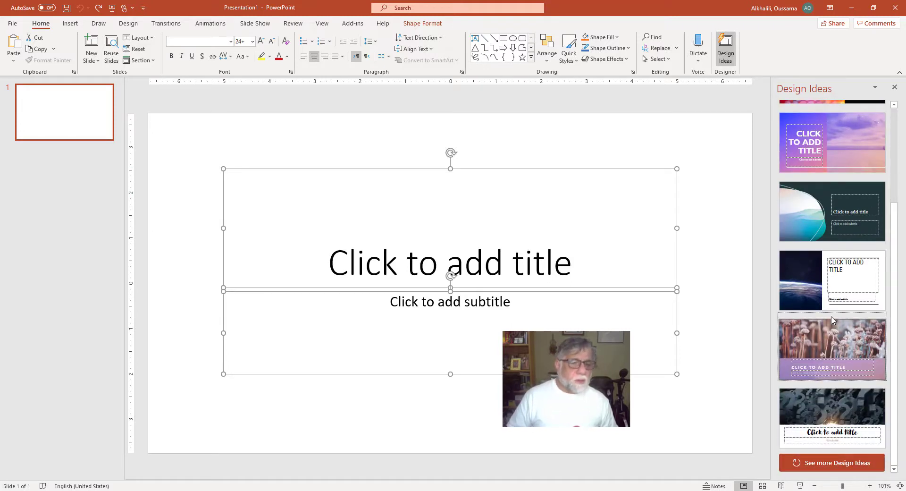
{"action": "left_click", "coordinate": [797, 463]}
{"action": "scroll", "coordinate": [834, 326], "scroll_direction": "down", "scroll_amount": 2}
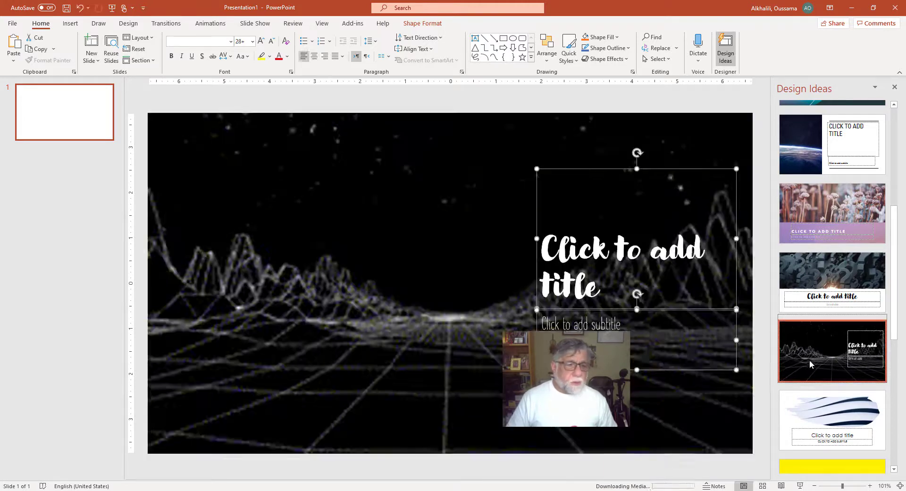
- Apply the black wireframe landscape design and title the slide 'Using PowerPoint'
{"action": "left_click", "coordinate": [810, 362]}
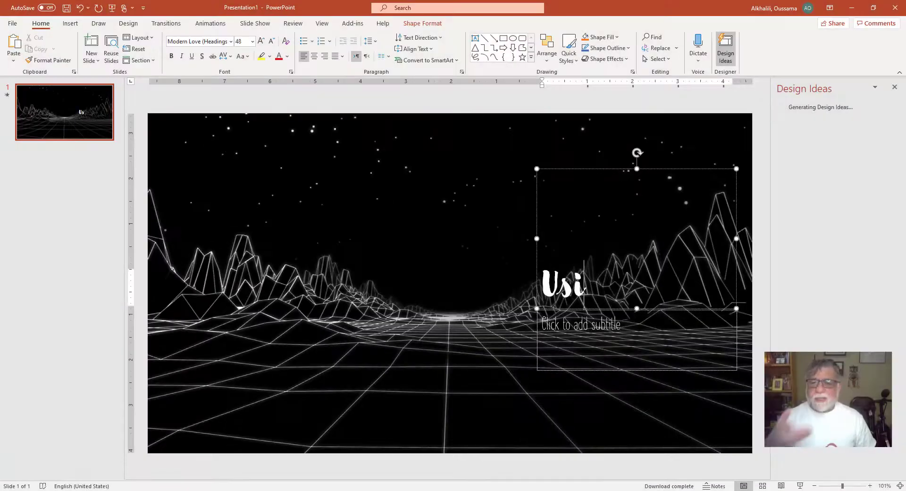
{"action": "type", "text": "ng"}
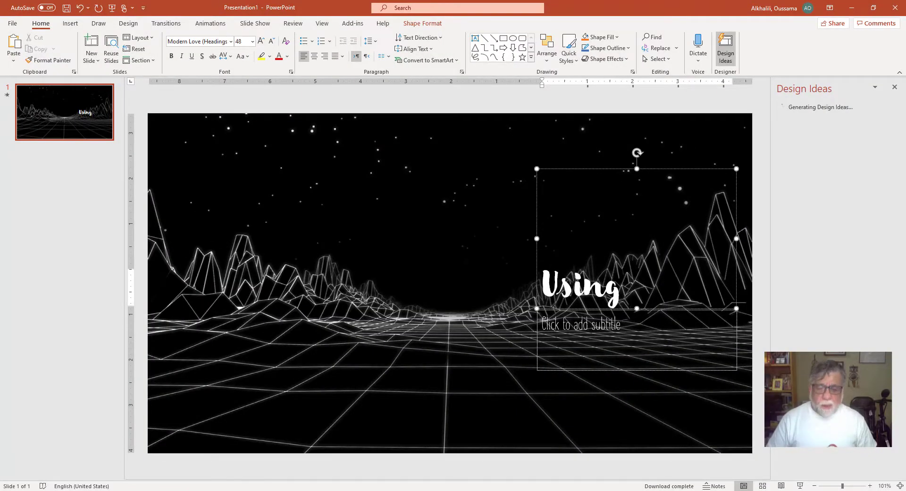
{"action": "type", "text": "PowerP\"o"}
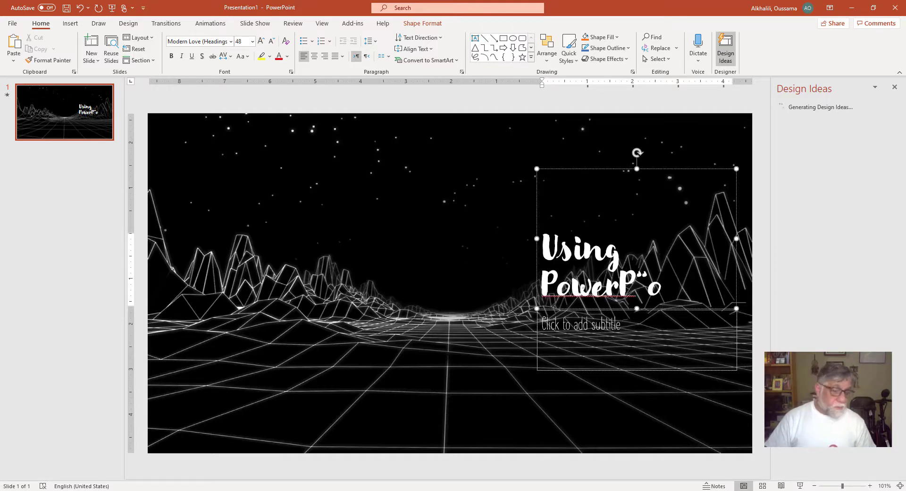
{"action": "key", "text": "BackSpace"}
{"action": "key", "text": "BackSpace"}
{"action": "type", "text": "oint"}
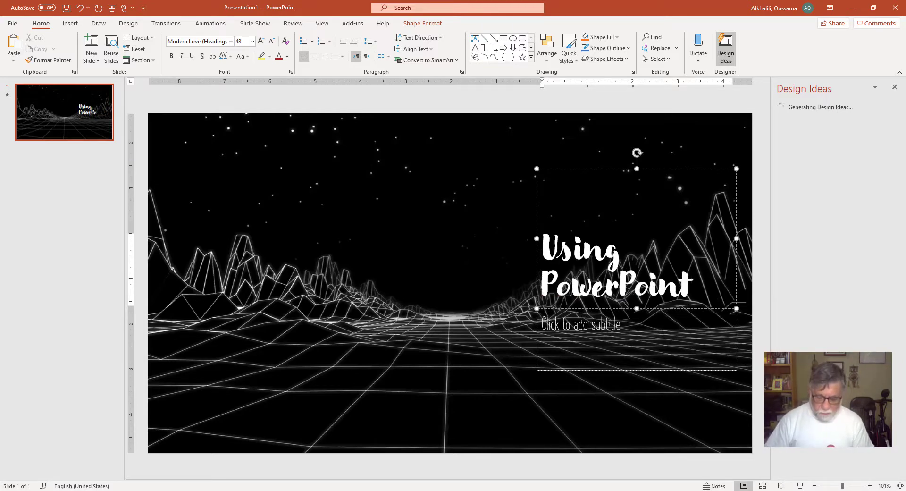
- Enter the subtitle 'Ted-talk as a pro', enlarged twice to 37 pt and made bold
{"action": "left_click", "coordinate": [542, 323]}
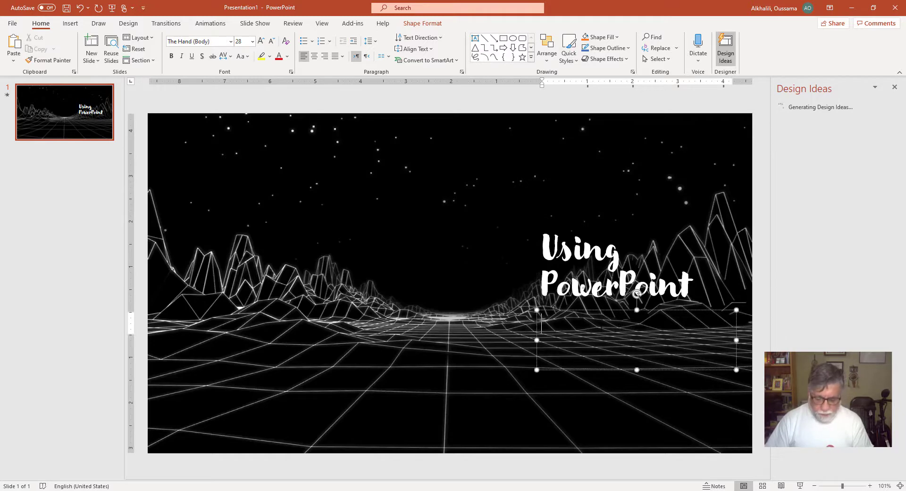
{"action": "type", "text": "Ter"}
{"action": "key", "text": "BackSpace"}
{"action": "type", "text": "d"}
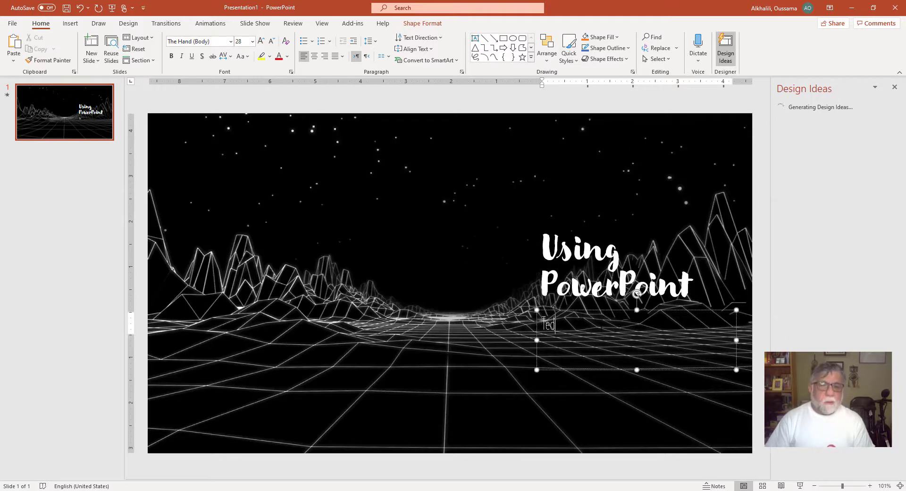
{"action": "type", "text": "-talk a"}
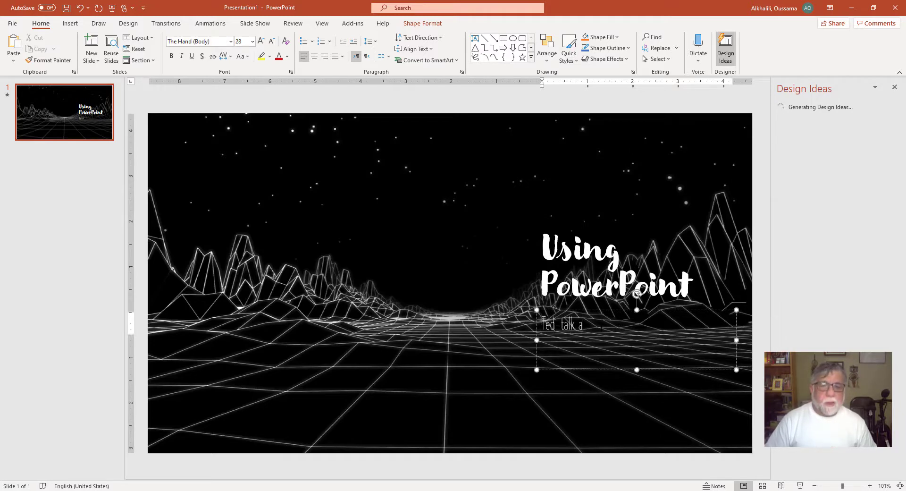
{"action": "type", "text": "s a pro"}
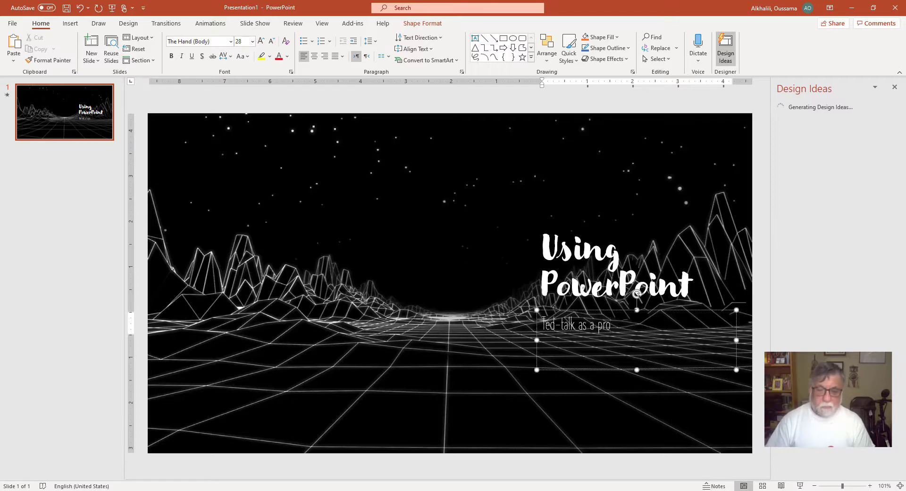
{"action": "left_click_drag", "start_coordinate": [610, 325], "coordinate": [541, 324]}
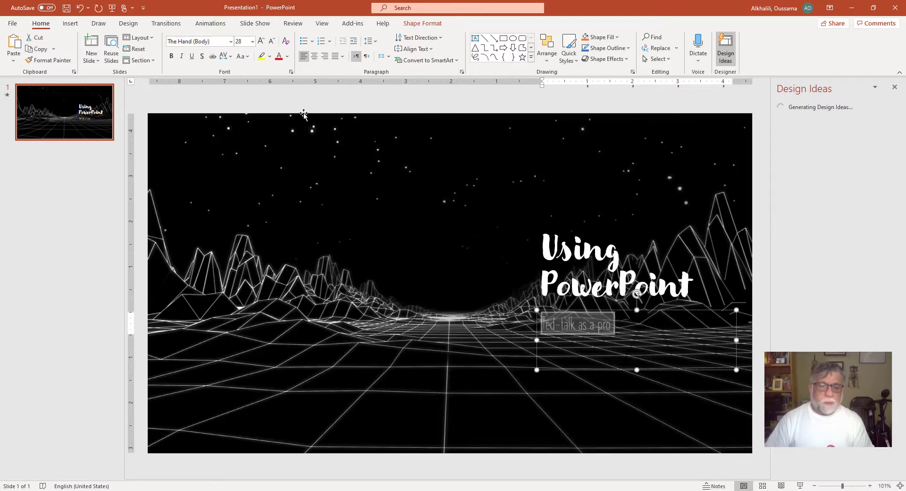
{"action": "left_click", "coordinate": [261, 41]}
{"action": "left_click", "coordinate": [261, 41]}
{"action": "left_click", "coordinate": [261, 41]}
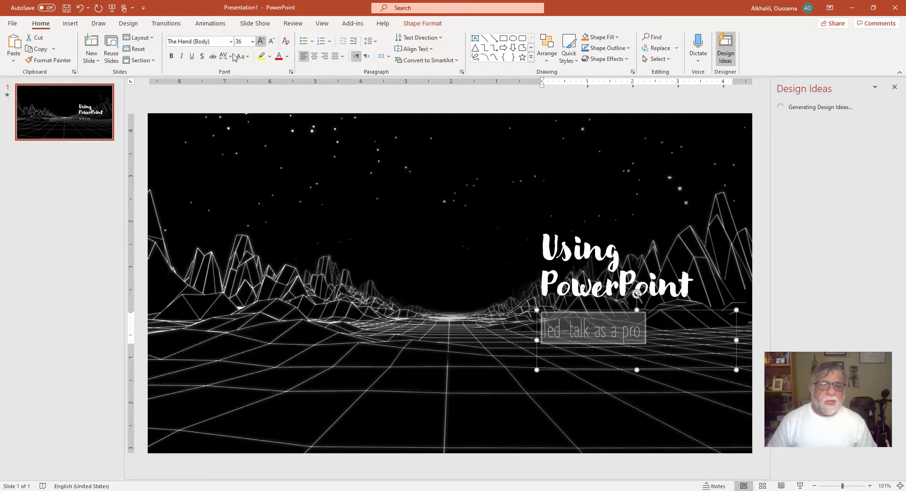
{"action": "left_click", "coordinate": [171, 56]}
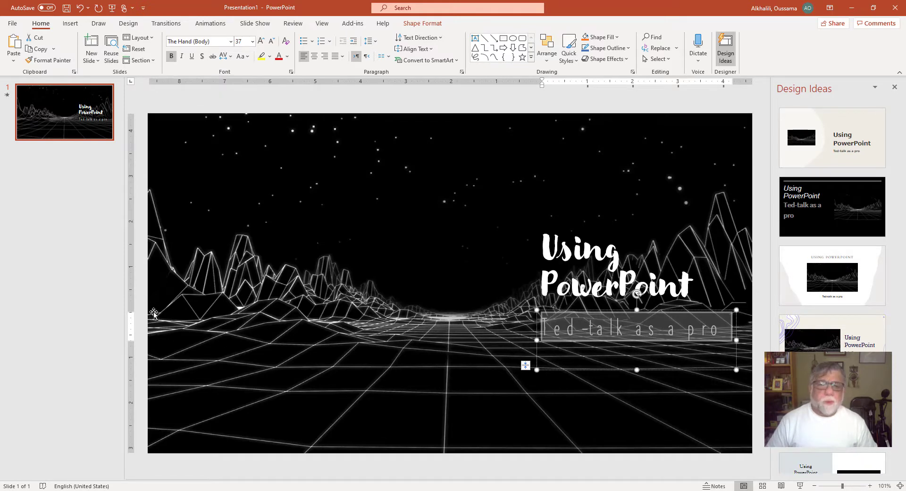
- Deselect the subtitle and close the Design Ideas pane
{"action": "left_click", "coordinate": [581, 326]}
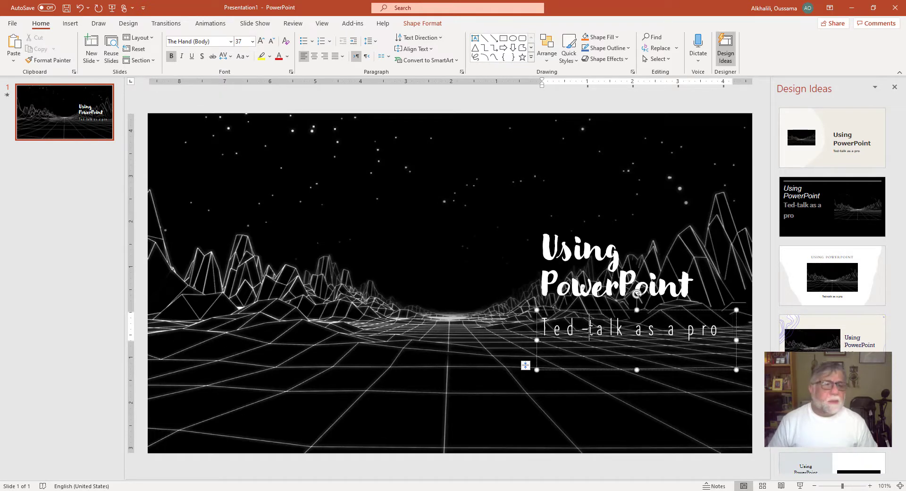
{"action": "triple_click", "coordinate": [590, 329]}
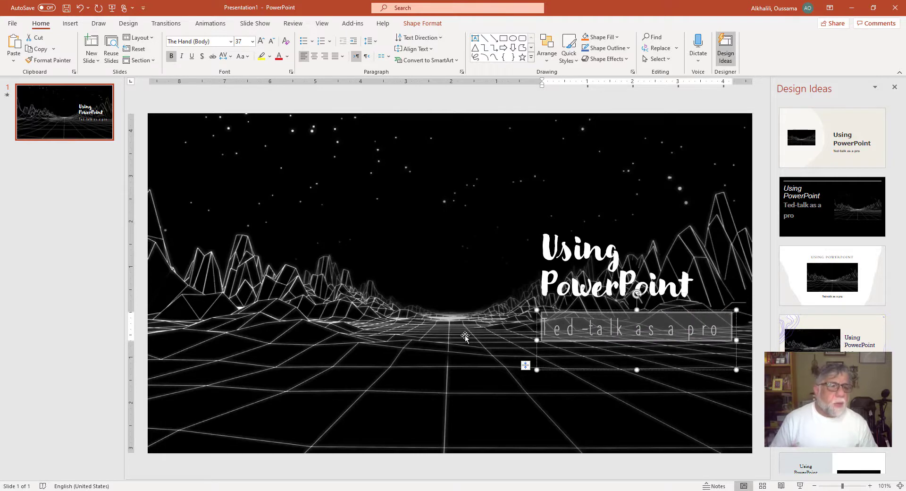
{"action": "left_click", "coordinate": [70, 159]}
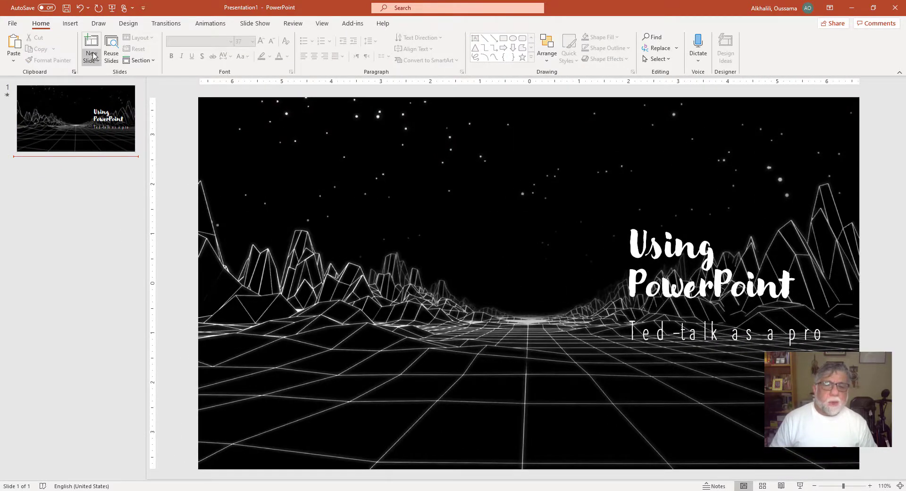
- Add a Title Slide layout as slide 2, then delete it as unwanted
{"action": "left_click", "coordinate": [94, 56]}
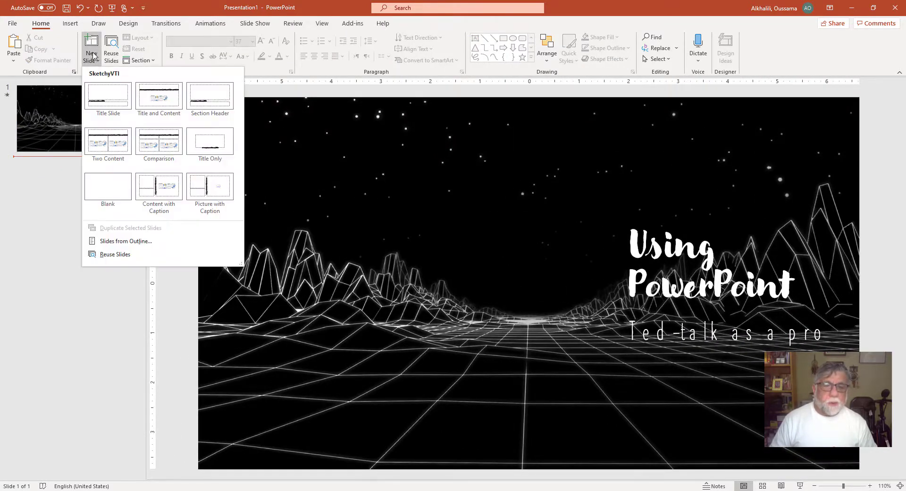
{"action": "left_click", "coordinate": [113, 108]}
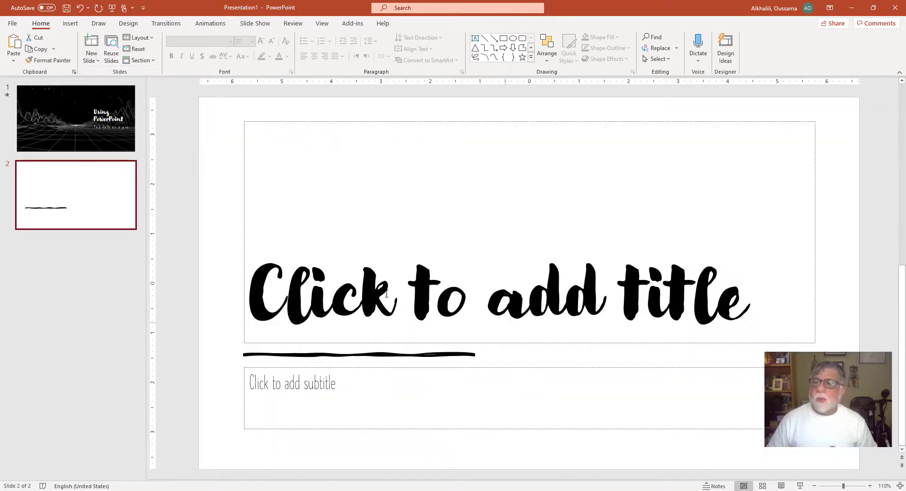
{"action": "left_click", "coordinate": [133, 236]}
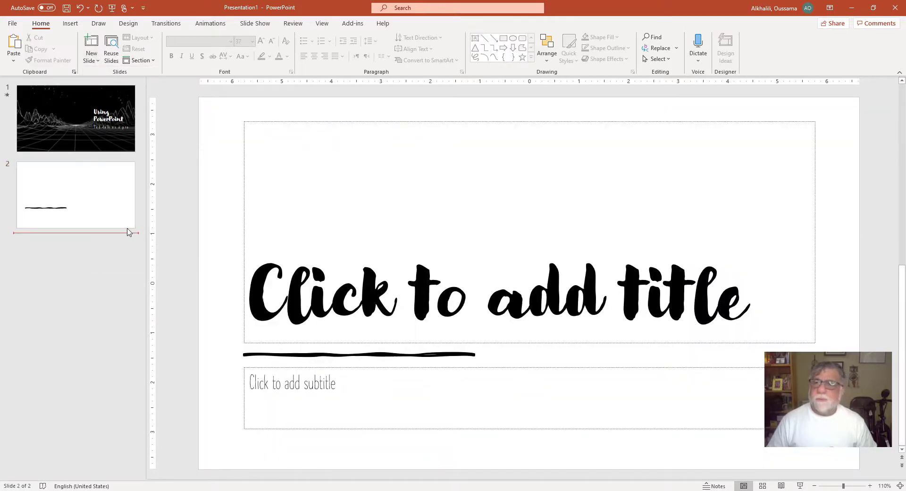
{"action": "left_click", "coordinate": [123, 218]}
{"action": "key", "text": "Delete"}
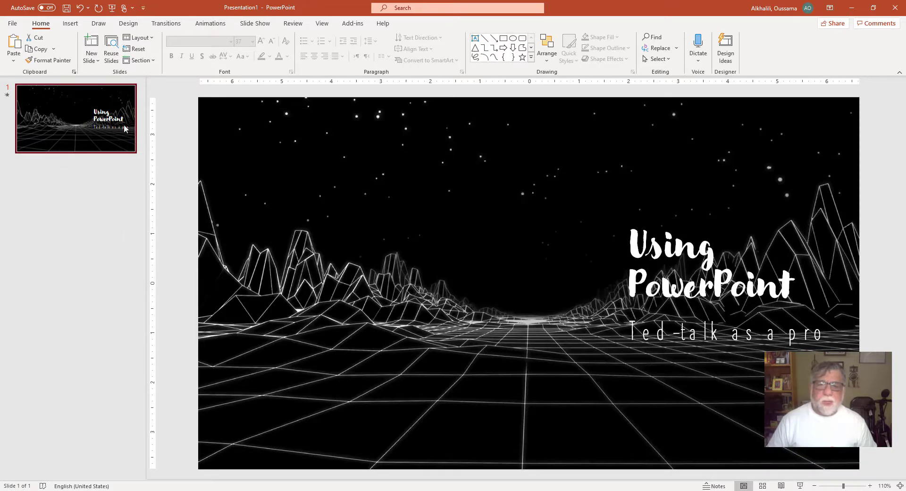
- Insert a Title and Content slide and title it 'Recording with Audio'
{"action": "left_click", "coordinate": [91, 43]}
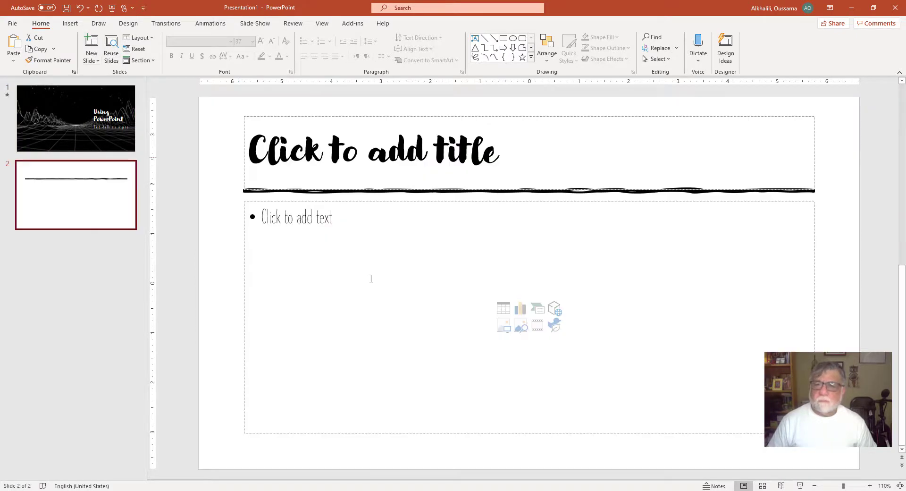
{"action": "left_click", "coordinate": [447, 164]}
{"action": "type", "text": "R"}
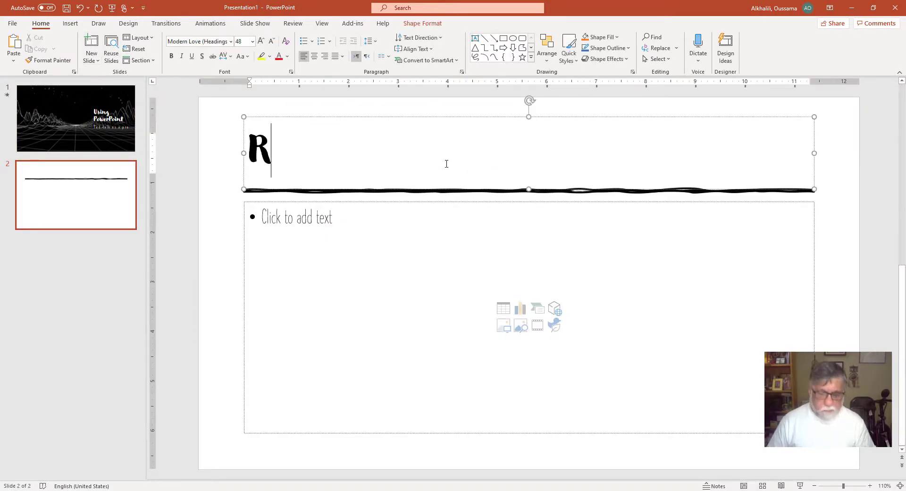
{"action": "type", "text": "ecodting"}
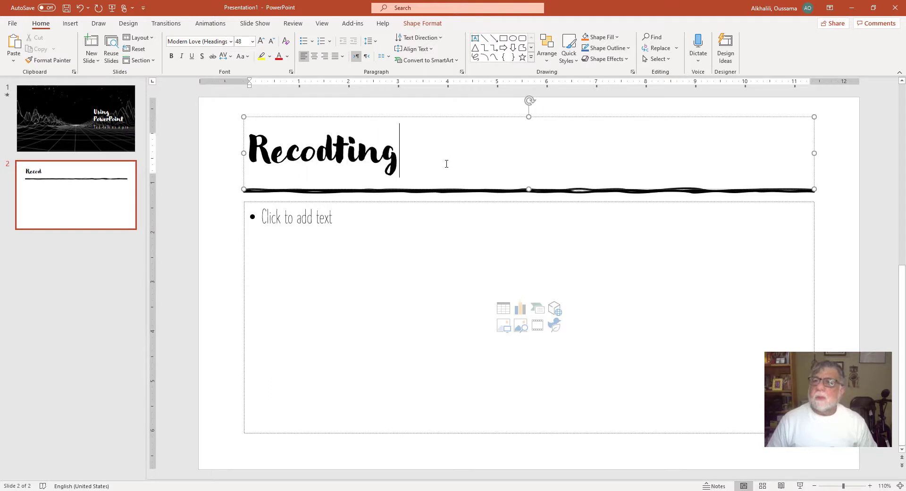
{"action": "key", "text": "BackSpace"}
{"action": "key", "text": "BackSpace"}
{"action": "key", "text": "BackSpace"}
{"action": "key", "text": "BackSpace"}
{"action": "key", "text": "BackSpace"}
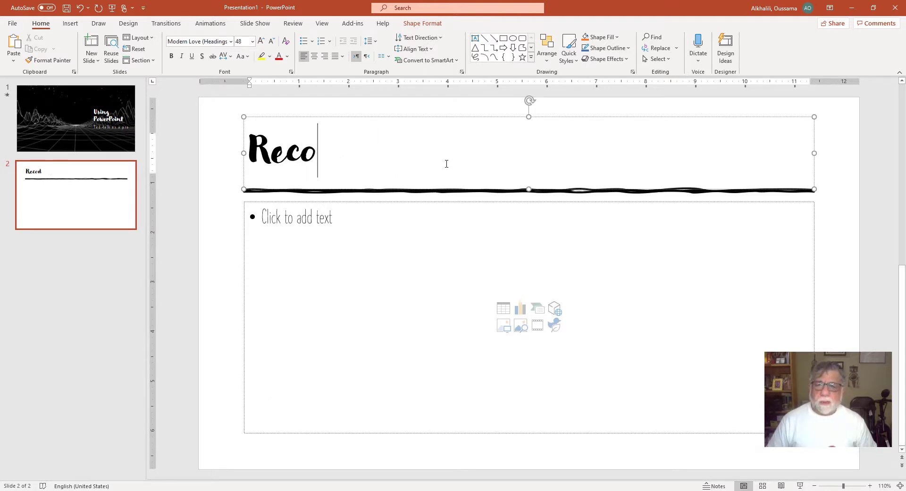
{"action": "type", "text": "rding w"}
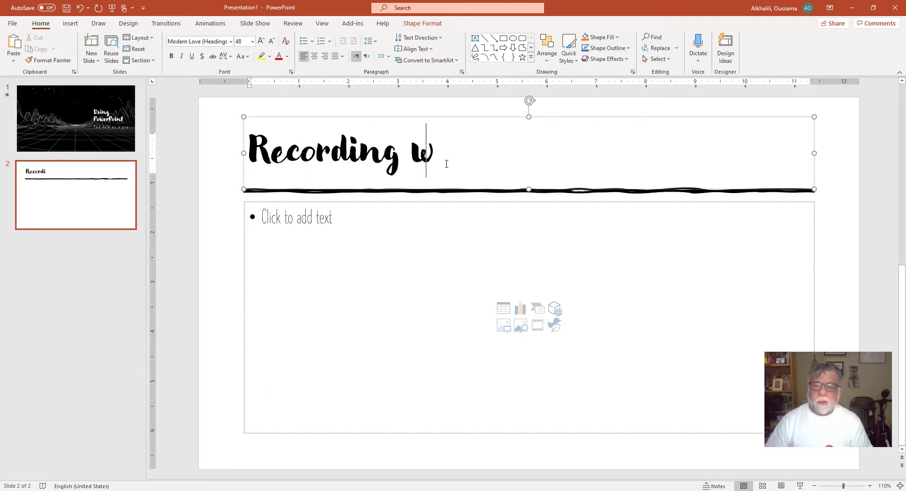
{"action": "type", "text": "ith Audio"}
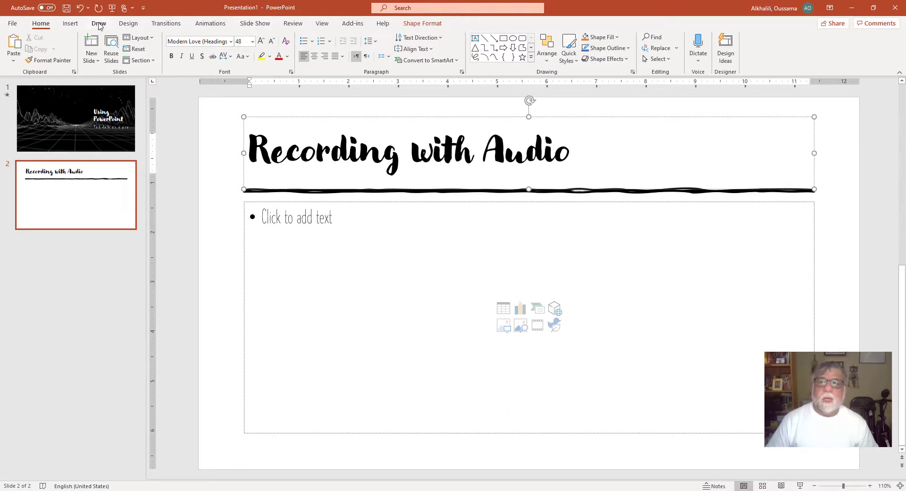
- Record the full screen with audio while browsing YouTube, then Facebook, and insert the clip on slide 2
{"action": "left_click", "coordinate": [70, 25]}
{"action": "left_click", "coordinate": [703, 55]}
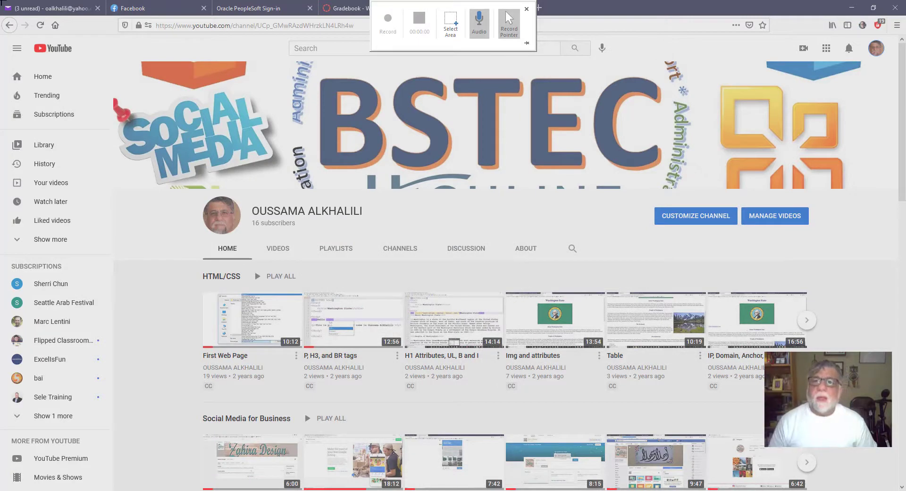
{"action": "left_click_drag", "start_coordinate": [1, 1], "coordinate": [901, 488]}
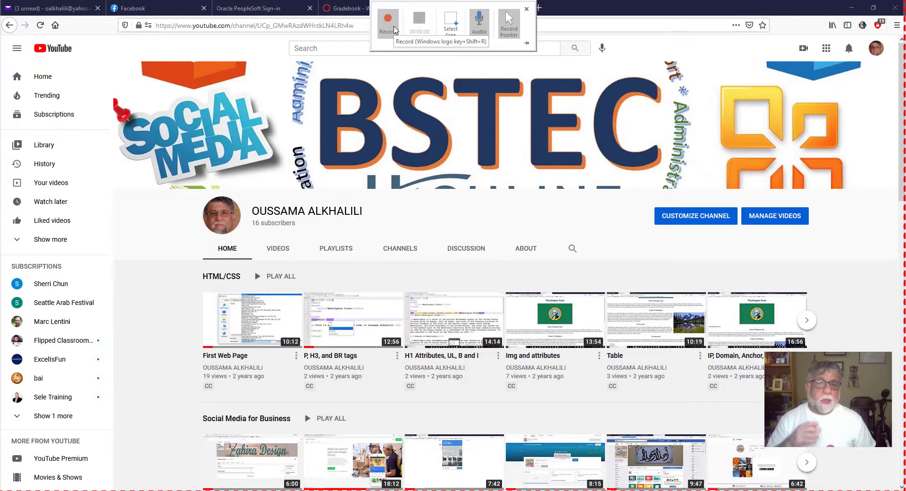
{"action": "left_click", "coordinate": [394, 30]}
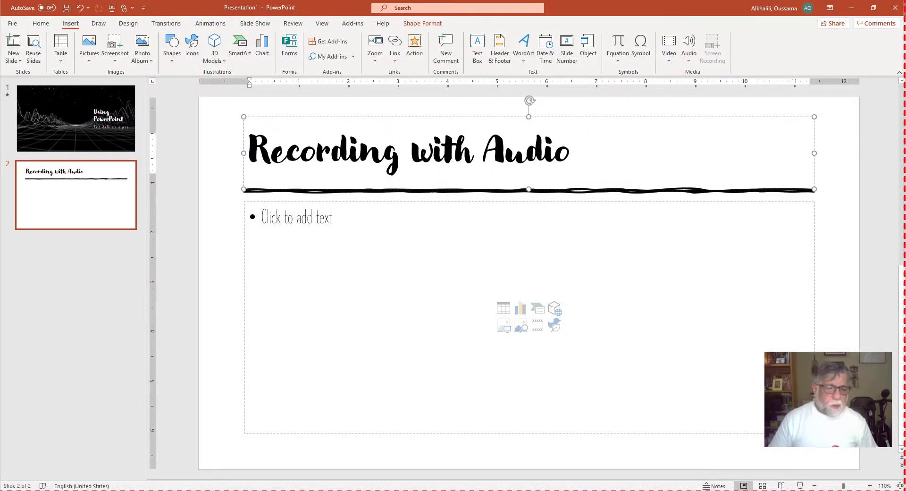
{"action": "left_click", "coordinate": [852, 9]}
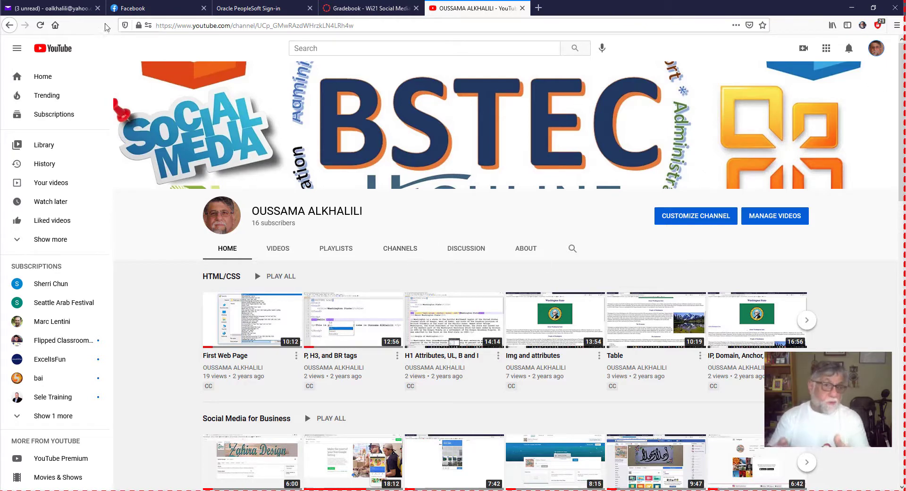
{"action": "left_click", "coordinate": [163, 9]}
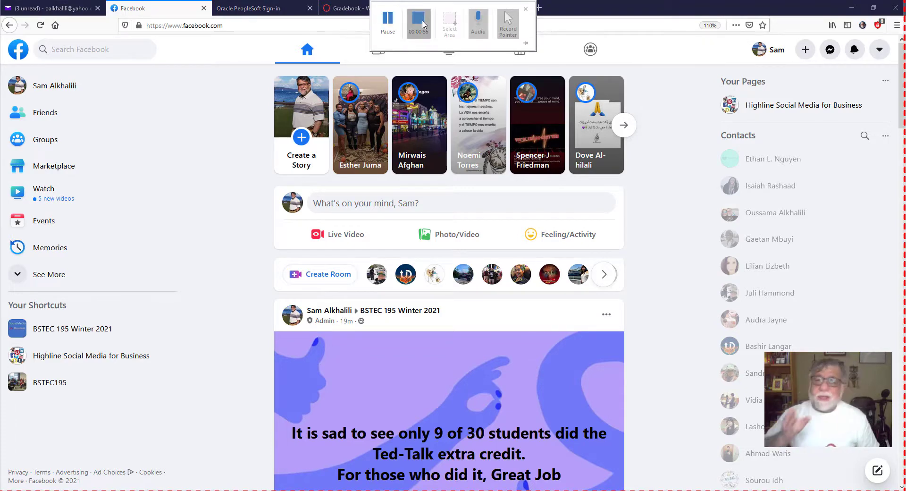
{"action": "left_click", "coordinate": [421, 17]}
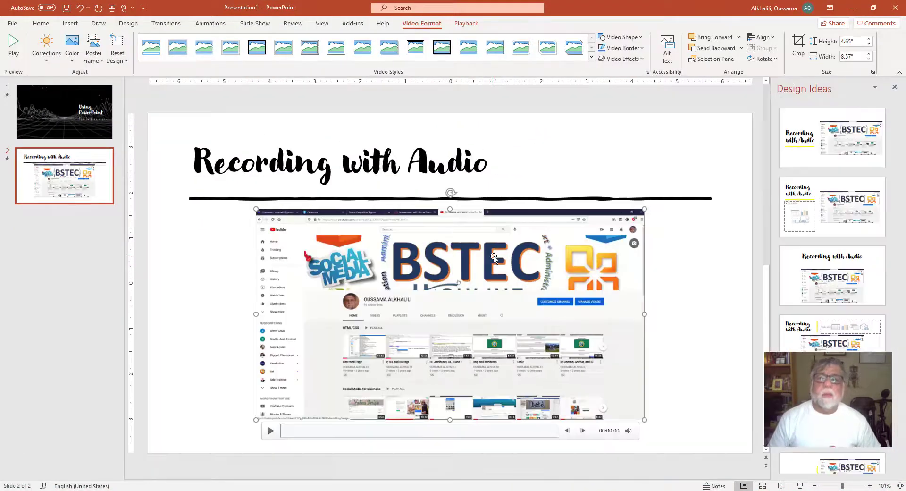
- Preview the recording until about 00:05, pause it, and show the Playback options
{"action": "left_click", "coordinate": [270, 431]}
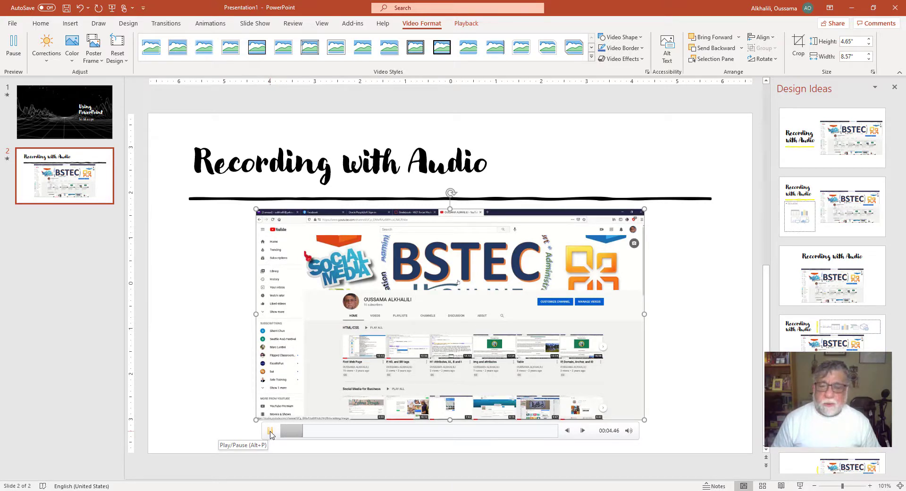
{"action": "left_click", "coordinate": [270, 431]}
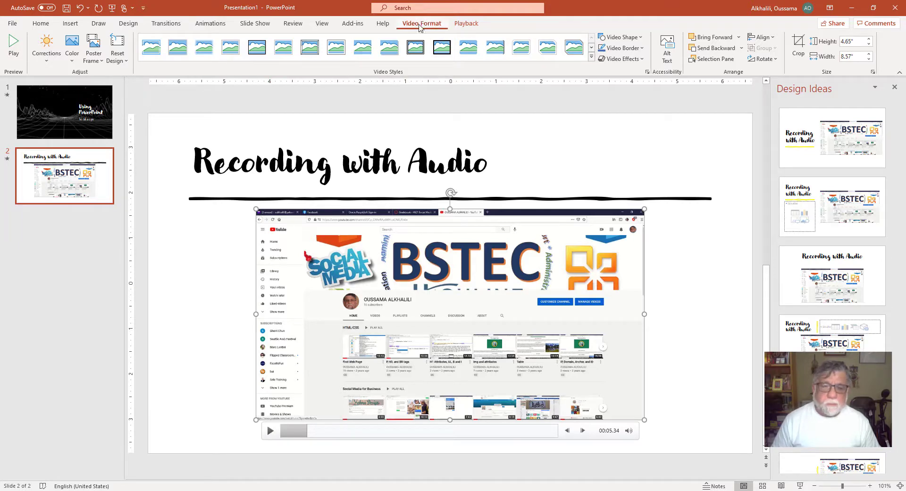
{"action": "left_click", "coordinate": [466, 23]}
{"action": "left_click", "coordinate": [437, 23]}
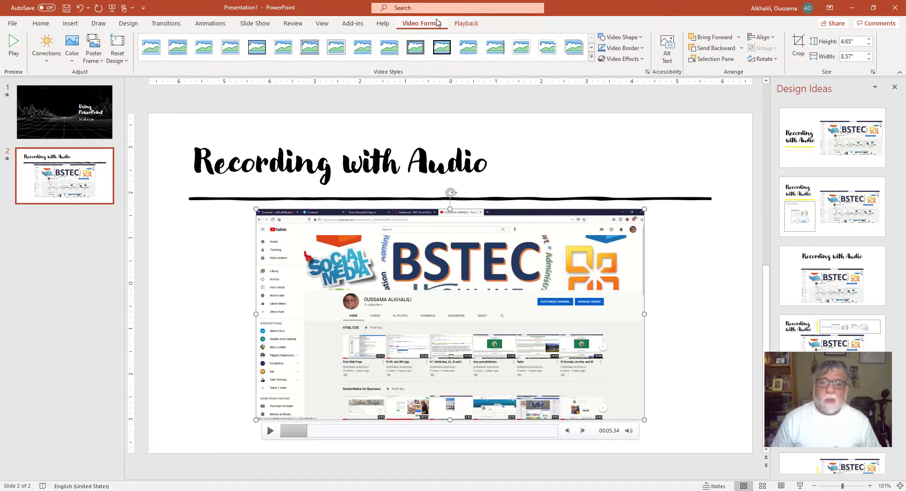
{"action": "left_click", "coordinate": [466, 24]}
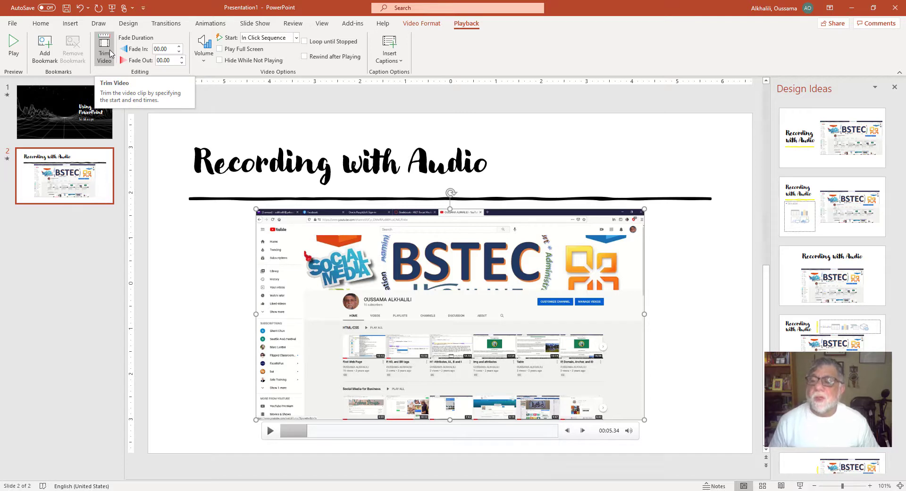
- In Trim Video, preview the recording and pull the end marker back from 00:56.137
{"action": "left_click", "coordinate": [106, 52]}
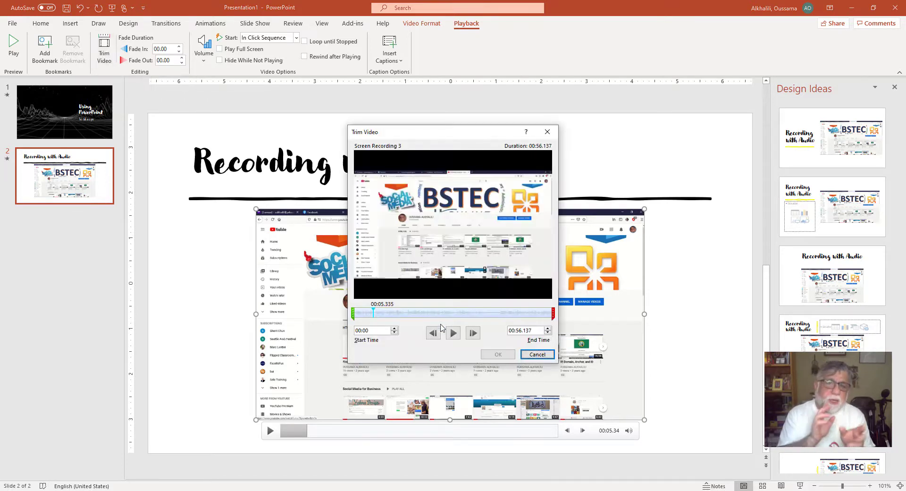
{"action": "left_click", "coordinate": [436, 334]}
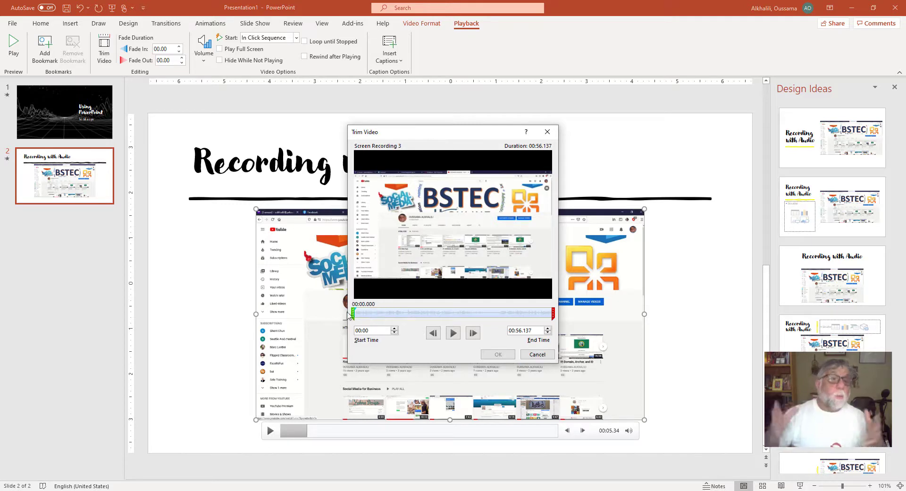
{"action": "left_click", "coordinate": [454, 334]}
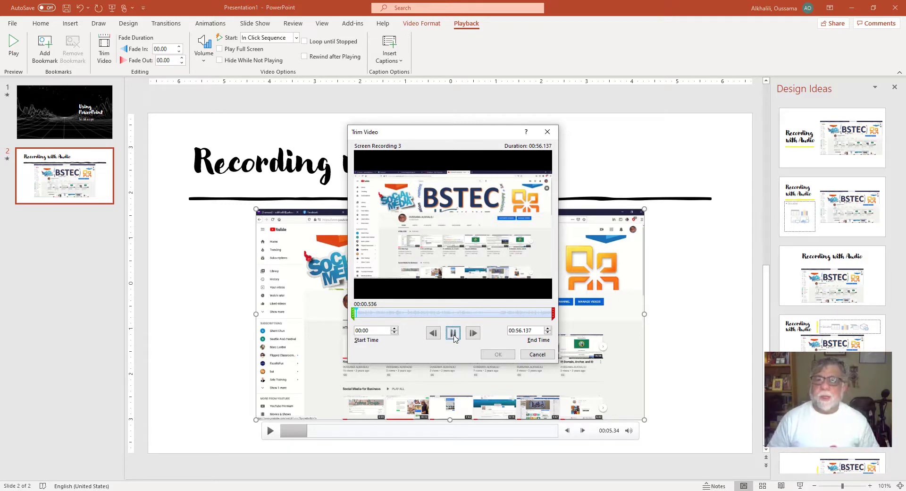
{"action": "left_click", "coordinate": [453, 333]}
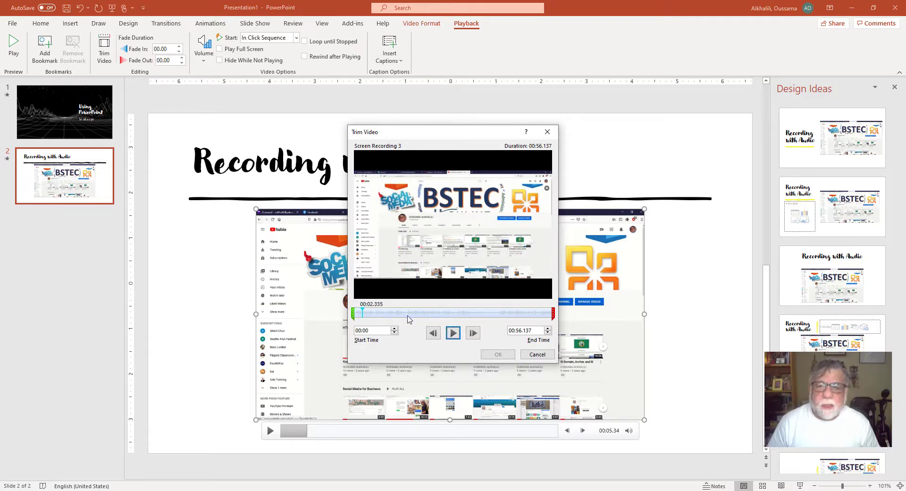
{"action": "mouse_move", "coordinate": [364, 314]}
{"action": "left_mouse_down"}
{"action": "mouse_move", "coordinate": [555, 320]}
{"action": "mouse_move", "coordinate": [543, 314]}
{"action": "left_mouse_up"}
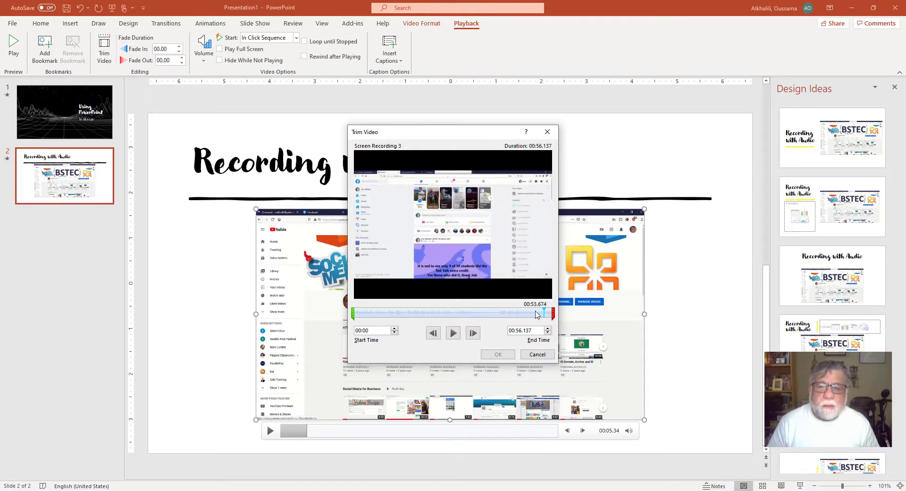
{"action": "left_click_drag", "start_coordinate": [553, 314], "coordinate": [537, 315]}
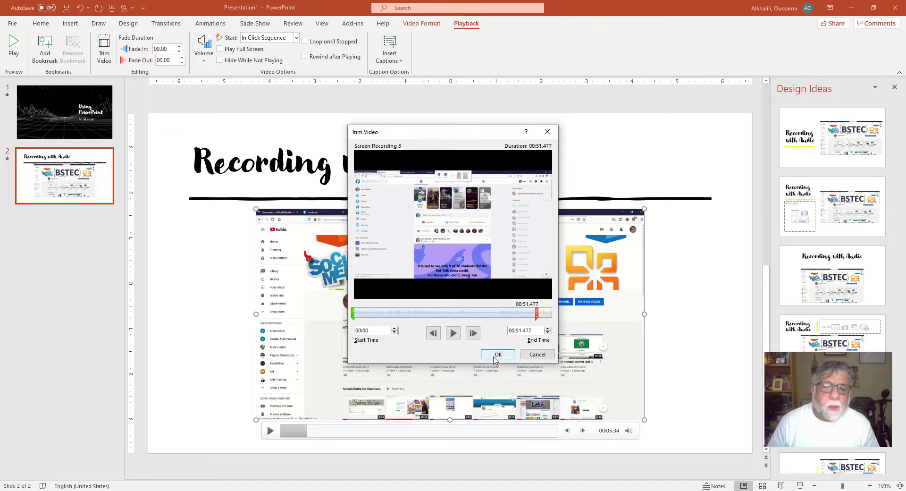
- Fine-tune the trim end point to 00:53.088 by previewing, then confirm the trim
{"action": "left_click", "coordinate": [511, 314]}
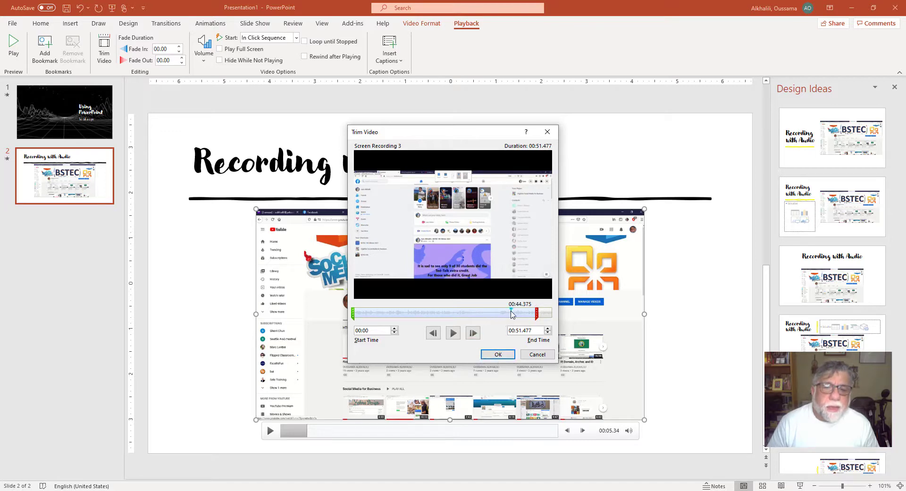
{"action": "left_click", "coordinate": [454, 333]}
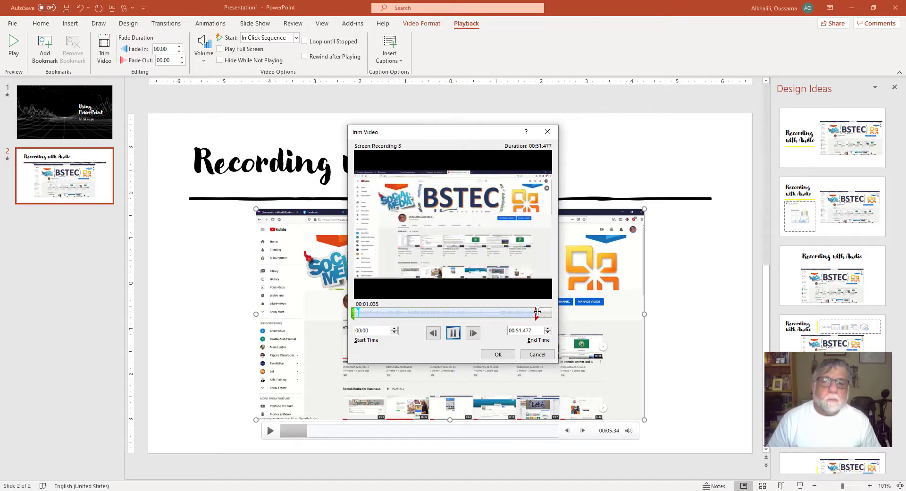
{"action": "left_click_drag", "start_coordinate": [537, 312], "coordinate": [542, 312]}
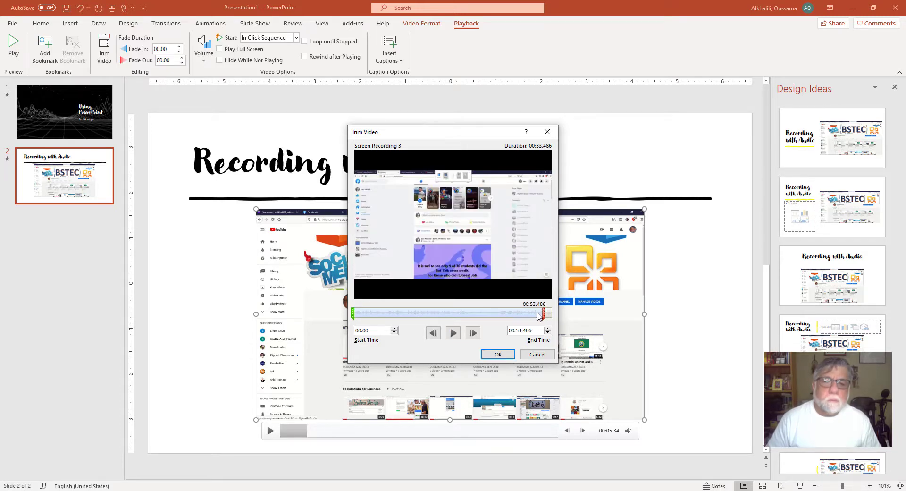
{"action": "left_click", "coordinate": [538, 314]}
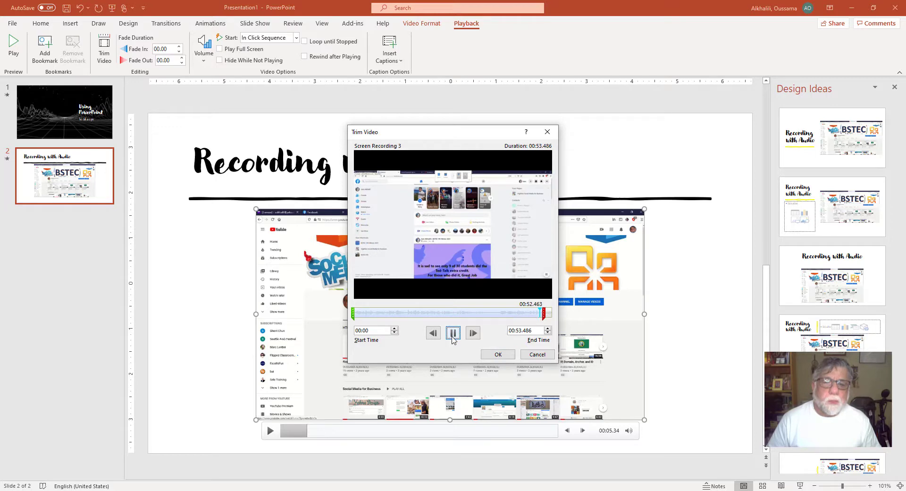
{"action": "left_click_drag", "start_coordinate": [543, 313], "coordinate": [542, 312]}
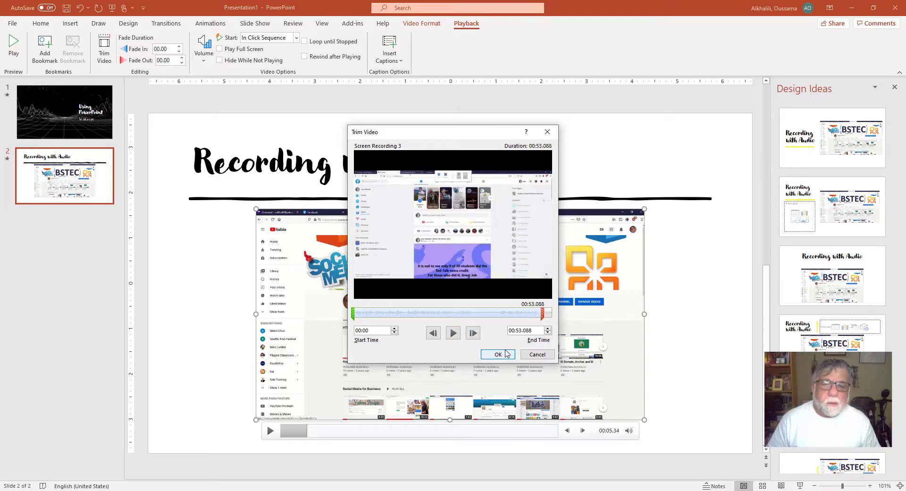
{"action": "left_click", "coordinate": [498, 354]}
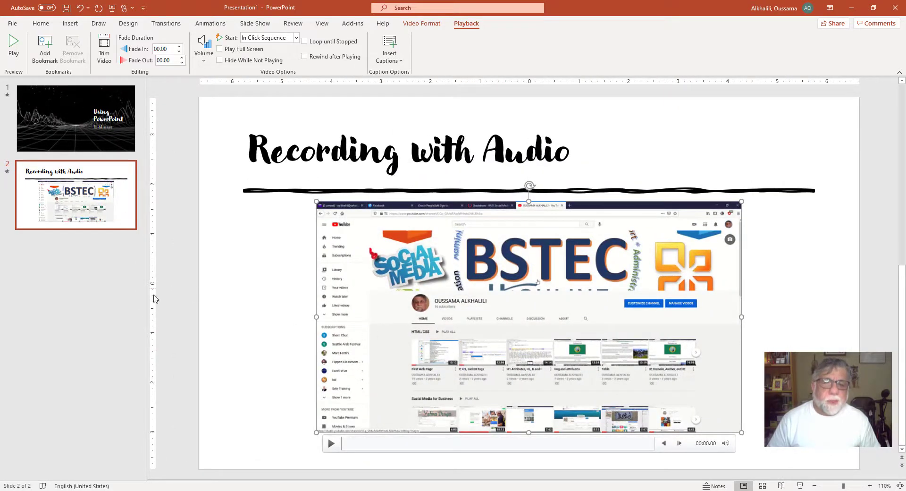
- Add a new Title and Content slide after slide 2 and start typing its title
{"action": "left_click", "coordinate": [86, 264]}
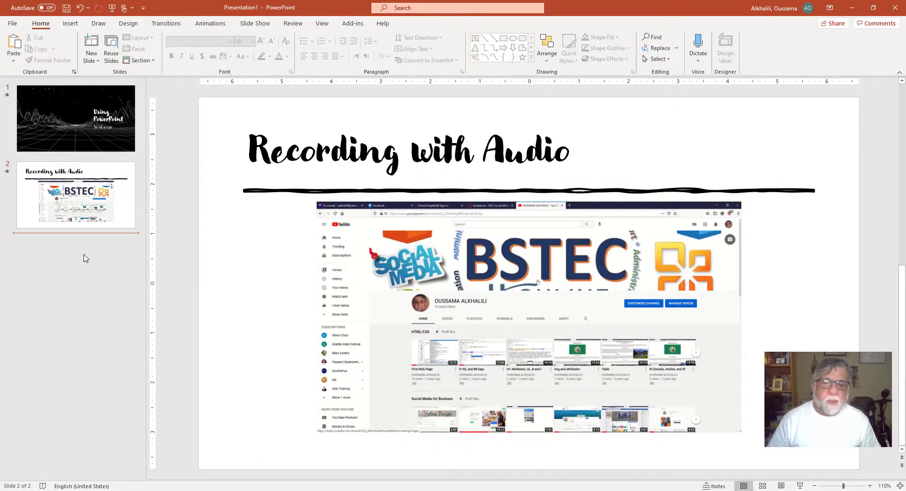
{"action": "left_click", "coordinate": [91, 45]}
{"action": "left_click", "coordinate": [328, 169]}
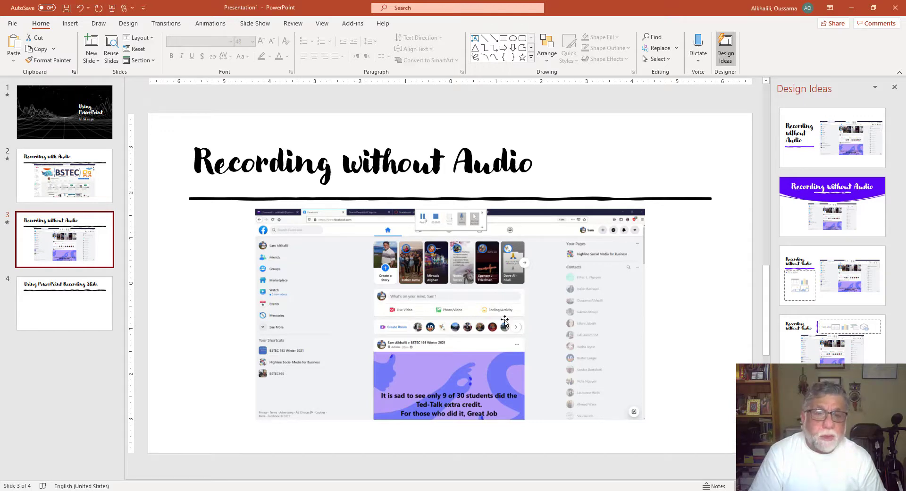
- Turn the slide 3 Facebook recording's volume down to zero, then switch to slide 4
{"action": "mouse_move", "coordinate": [505, 321]}
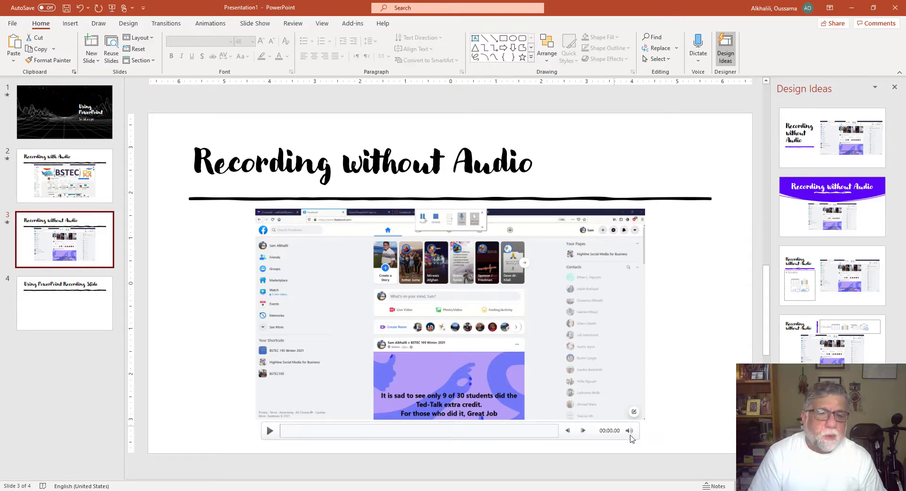
{"action": "mouse_move", "coordinate": [629, 431]}
{"action": "left_click", "coordinate": [627, 398]}
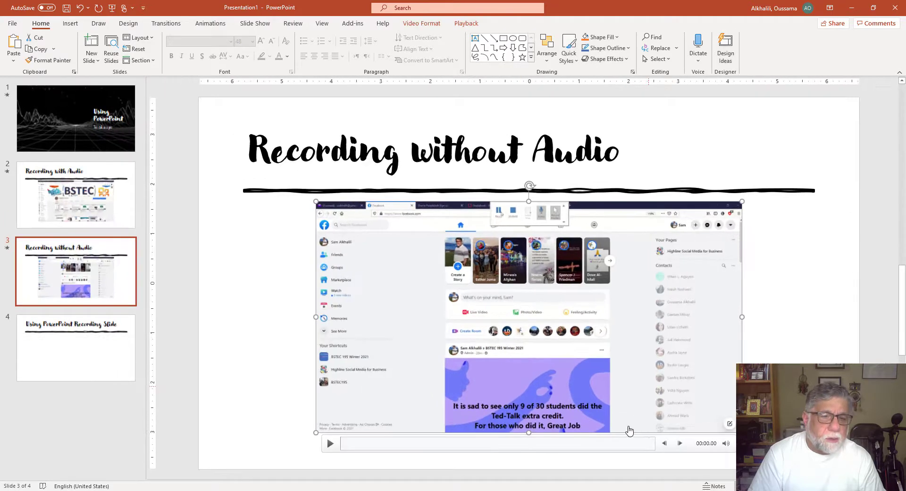
{"action": "left_click_drag", "start_coordinate": [727, 386], "coordinate": [729, 446]}
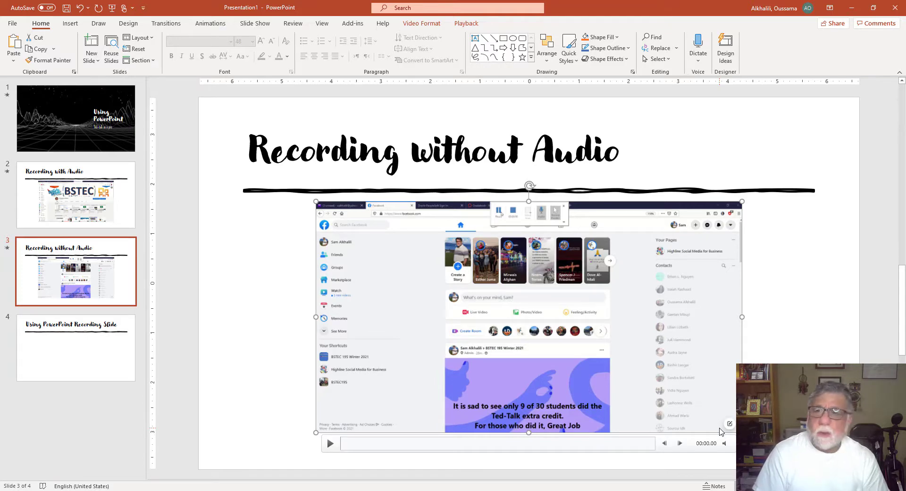
{"action": "left_click", "coordinate": [90, 346]}
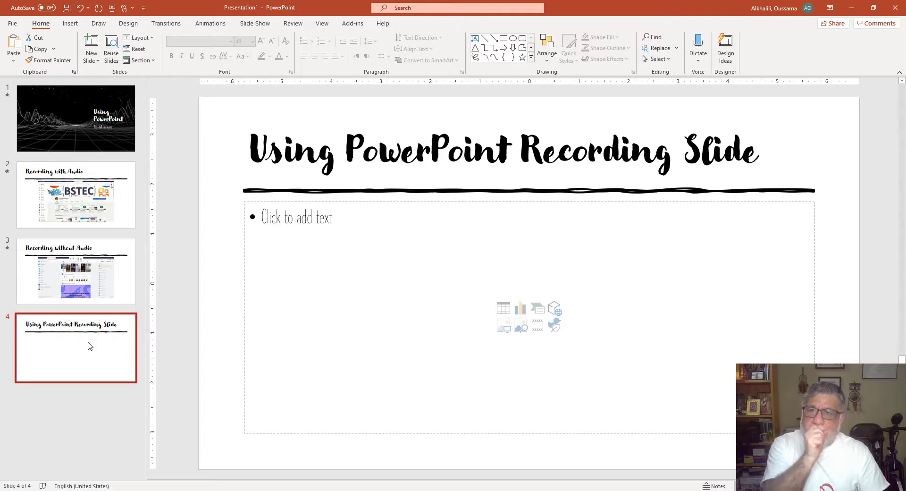
- Start Record Slide Show from the current slide and dismiss the webcam-unavailable error
{"action": "left_click", "coordinate": [253, 24]}
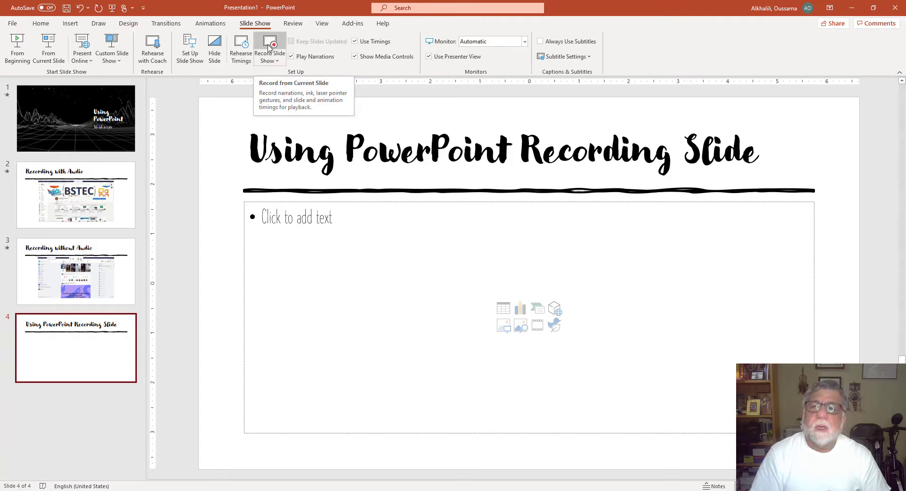
{"action": "left_click", "coordinate": [267, 49]}
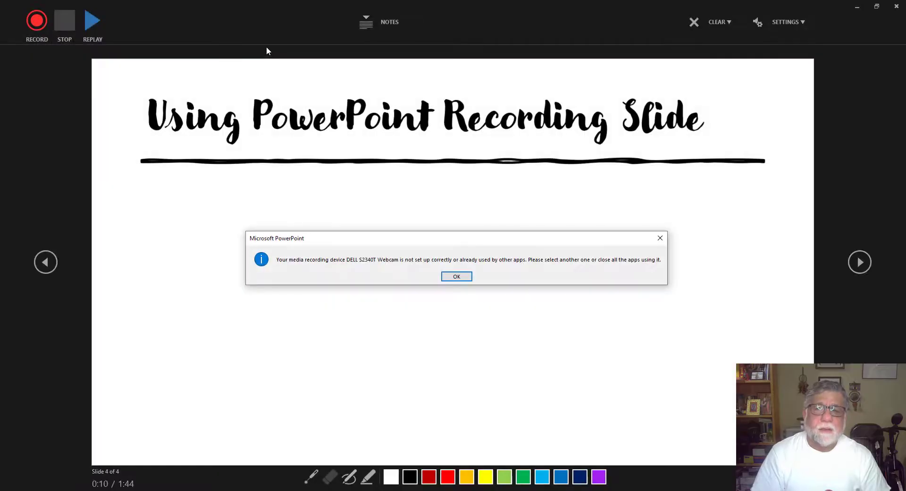
{"action": "left_click", "coordinate": [457, 276]}
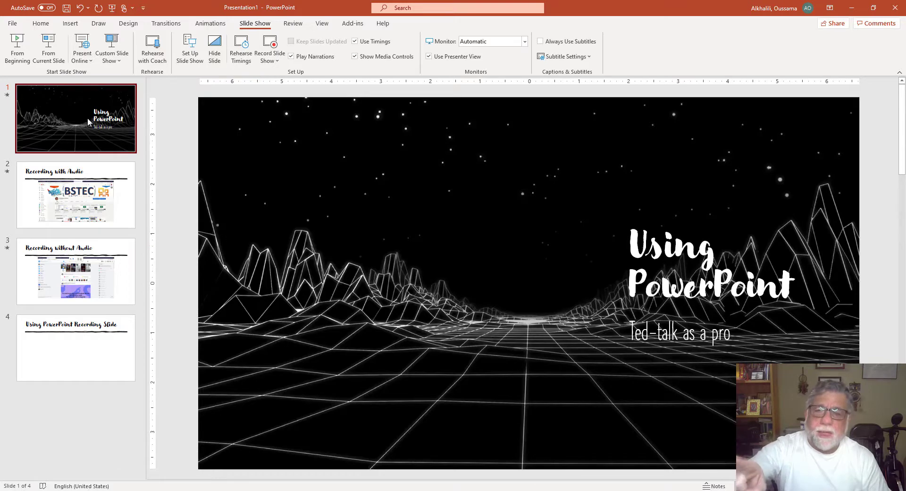
- Record webcam narration for every slide, then play the deck from slide 1 in Reading View
{"action": "left_click", "coordinate": [270, 43]}
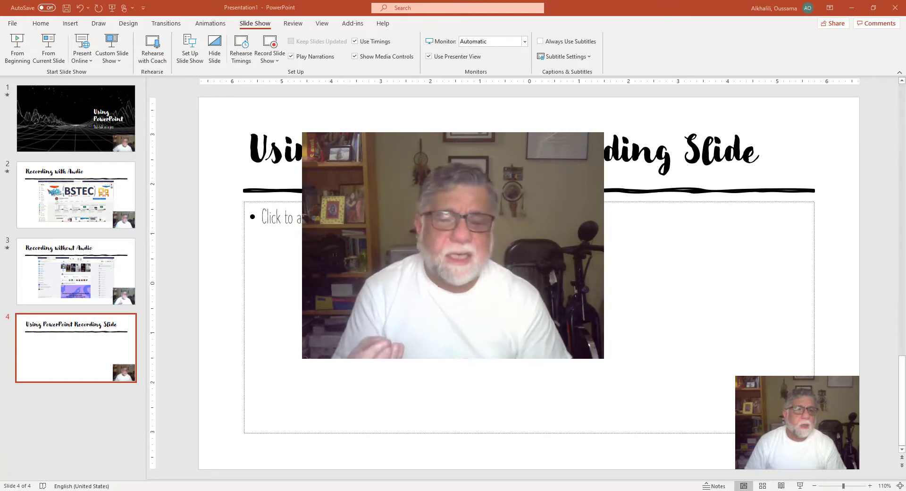
{"action": "left_click", "coordinate": [58, 115]}
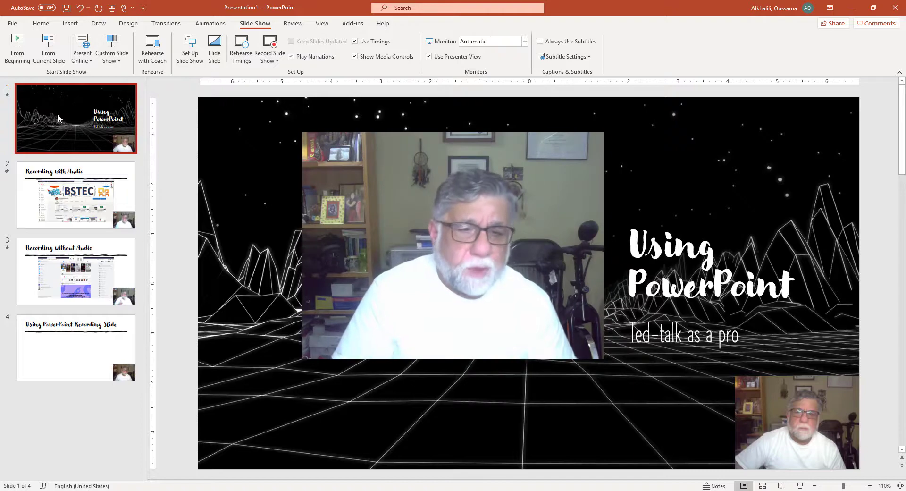
{"action": "left_click", "coordinate": [781, 486]}
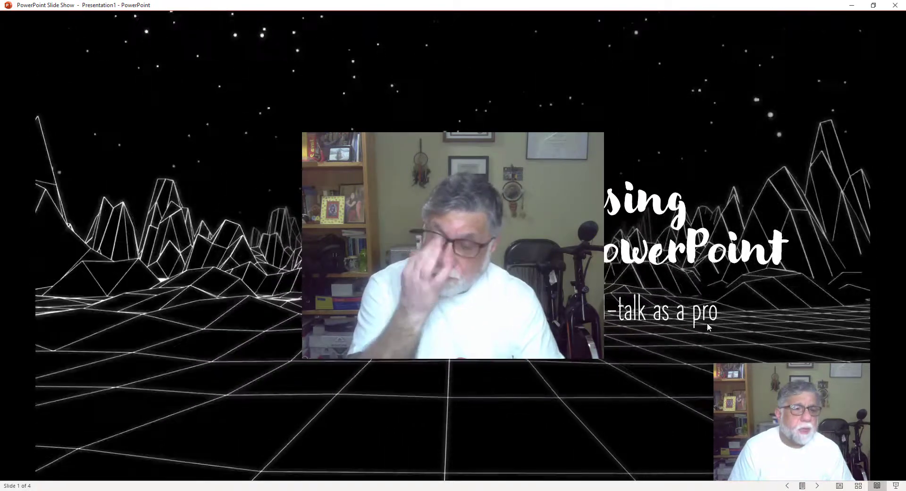
- Advance the slide show through 'Recording with Audio' and 'Recording without Audio', then end it
{"action": "left_click", "coordinate": [707, 323]}
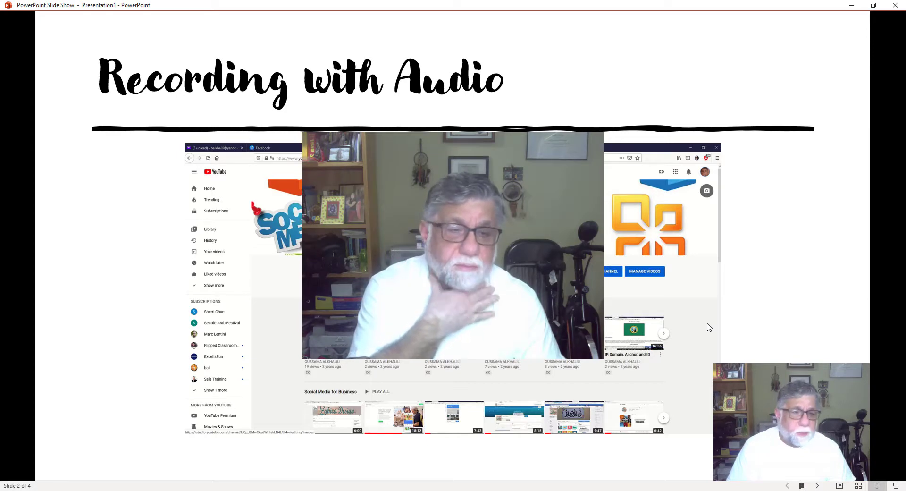
{"action": "left_click", "coordinate": [708, 326]}
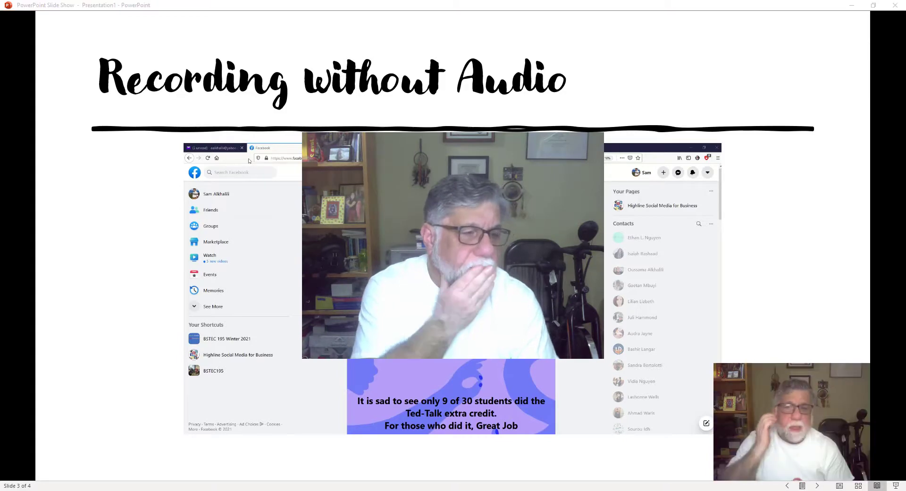
{"action": "mouse_move", "coordinate": [321, 377]}
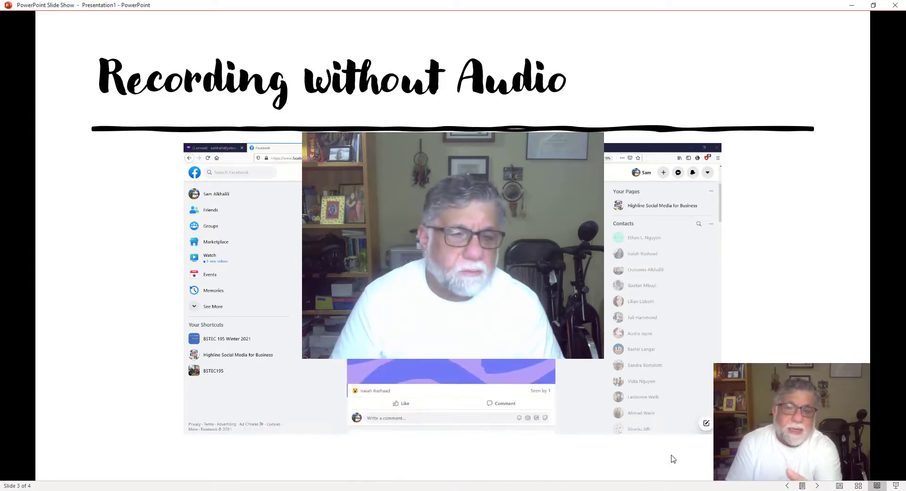
{"action": "mouse_move", "coordinate": [646, 413]}
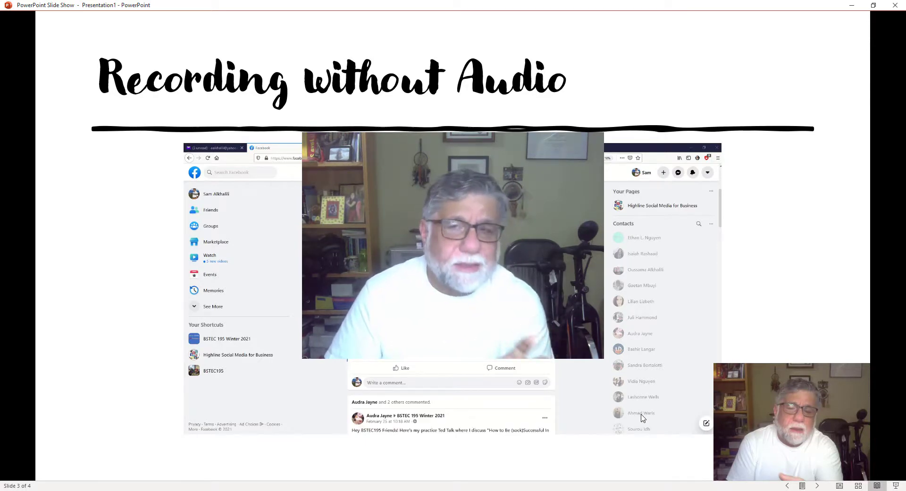
{"action": "mouse_move", "coordinate": [588, 413]}
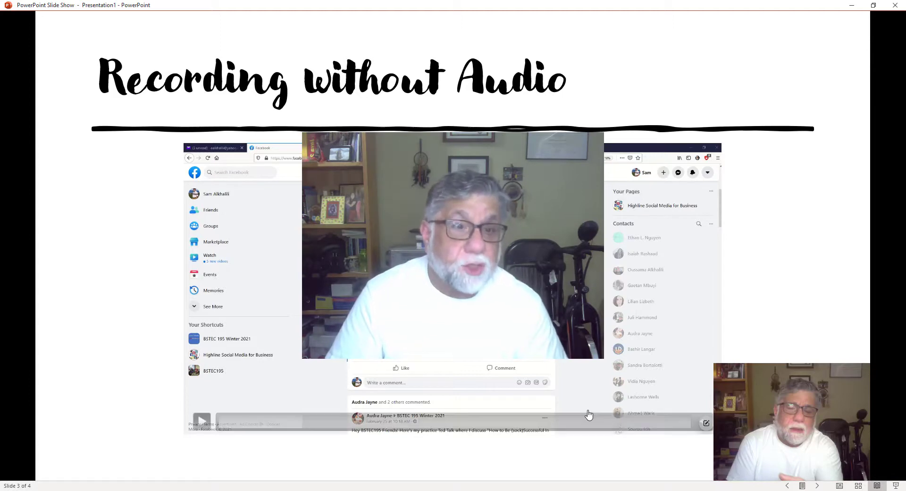
{"action": "key", "text": "Escape"}
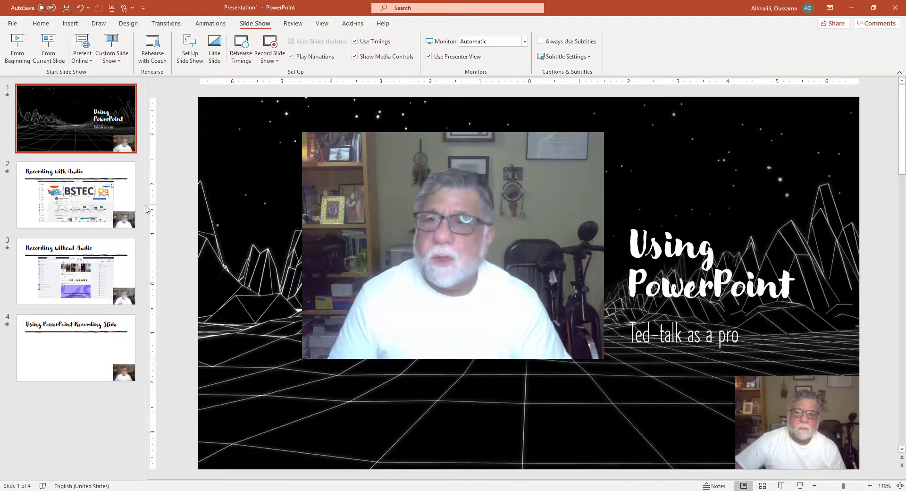
- On slide 2, cue the screen recording to 00:53.01 to reveal the clip's length
{"action": "left_click", "coordinate": [89, 207]}
{"action": "mouse_move", "coordinate": [707, 439]}
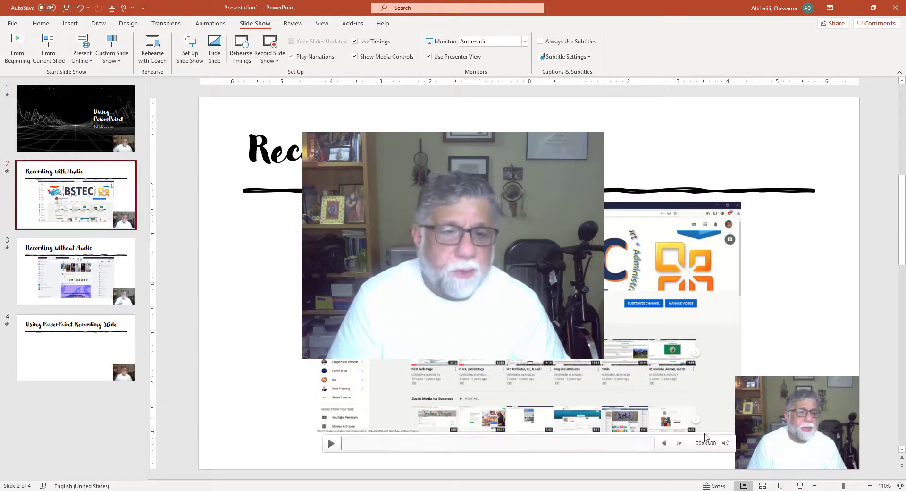
{"action": "left_click", "coordinate": [656, 445]}
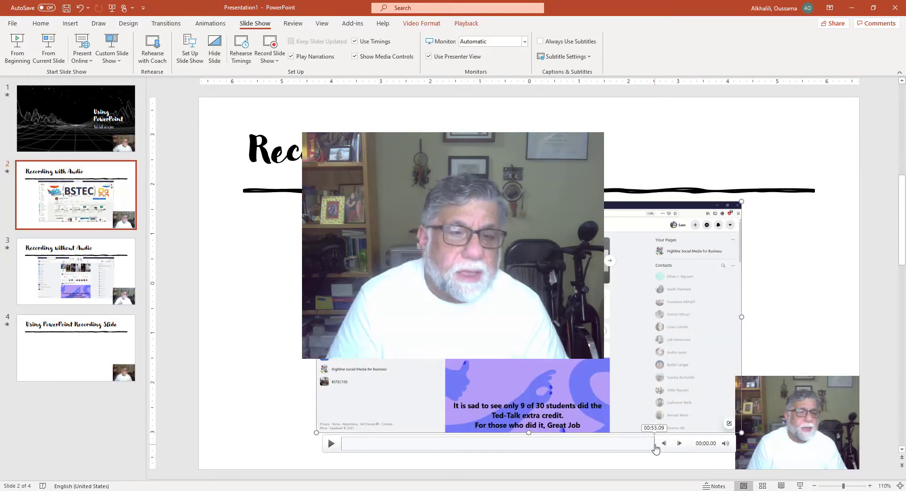
{"action": "left_click", "coordinate": [655, 444]}
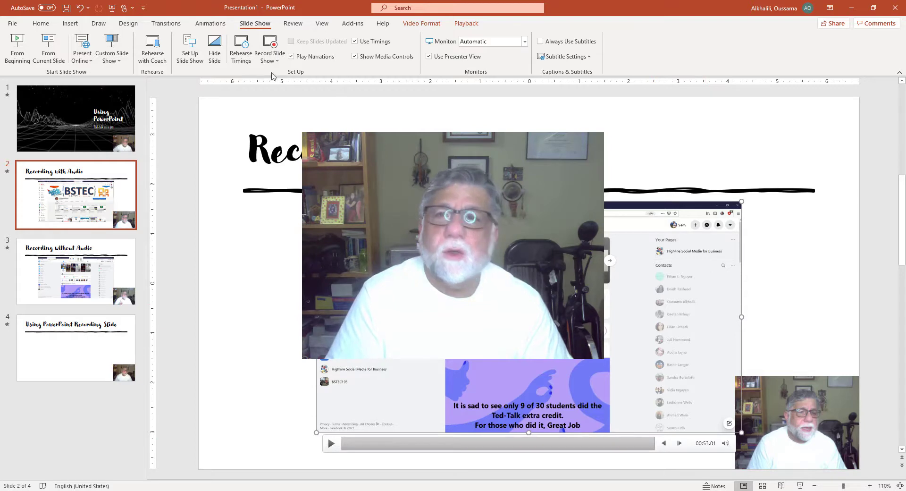
{"action": "left_click", "coordinate": [179, 26]}
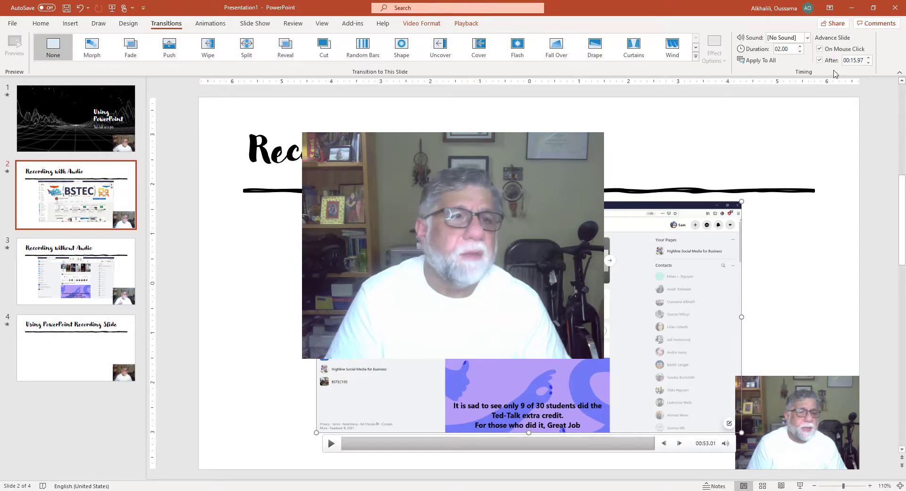
{"action": "left_click", "coordinate": [852, 61]}
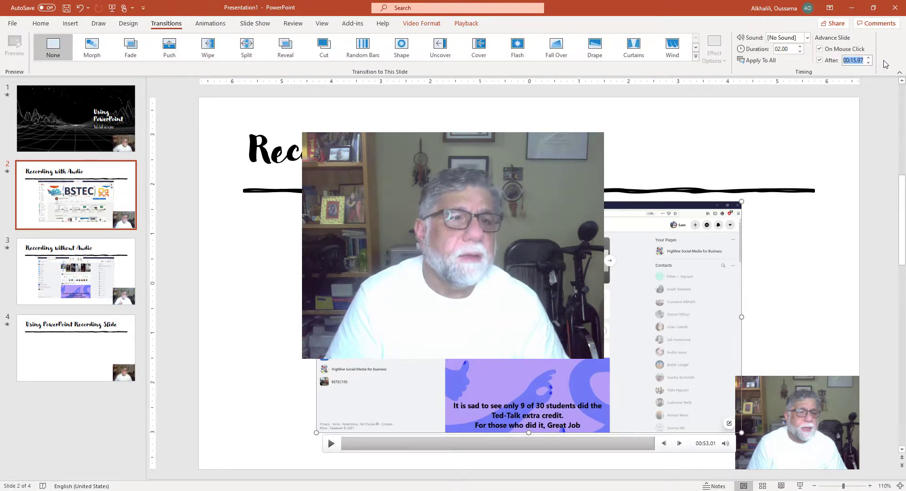
{"action": "type", "text": "54"}
{"action": "key", "text": "Return"}
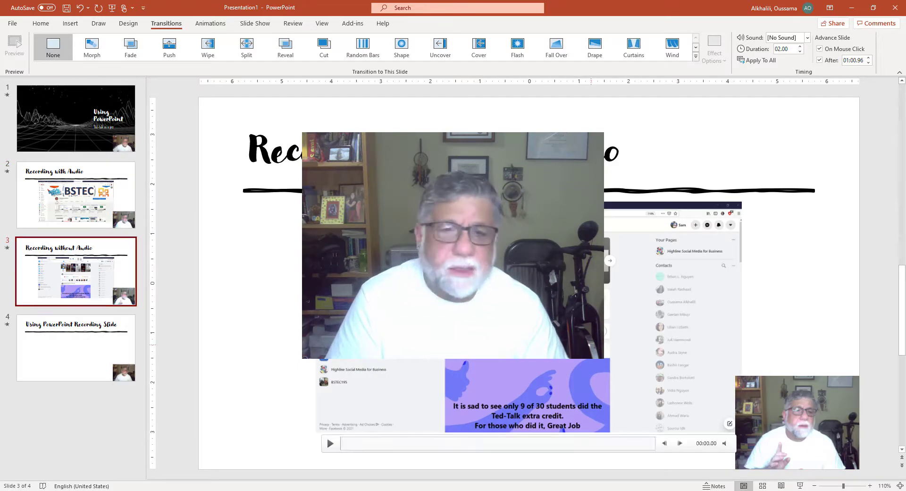
{"action": "left_click", "coordinate": [642, 425]}
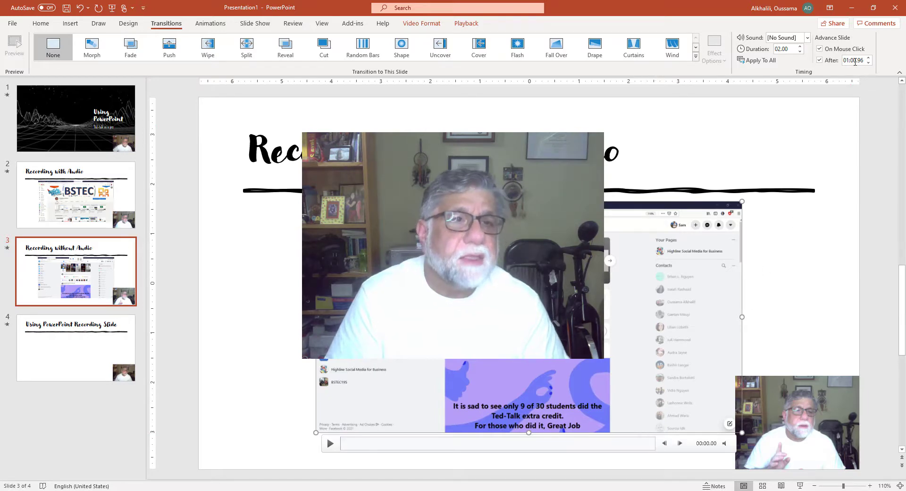
{"action": "left_click", "coordinate": [854, 60]}
{"action": "type", "text": "46"}
{"action": "key", "text": "Return"}
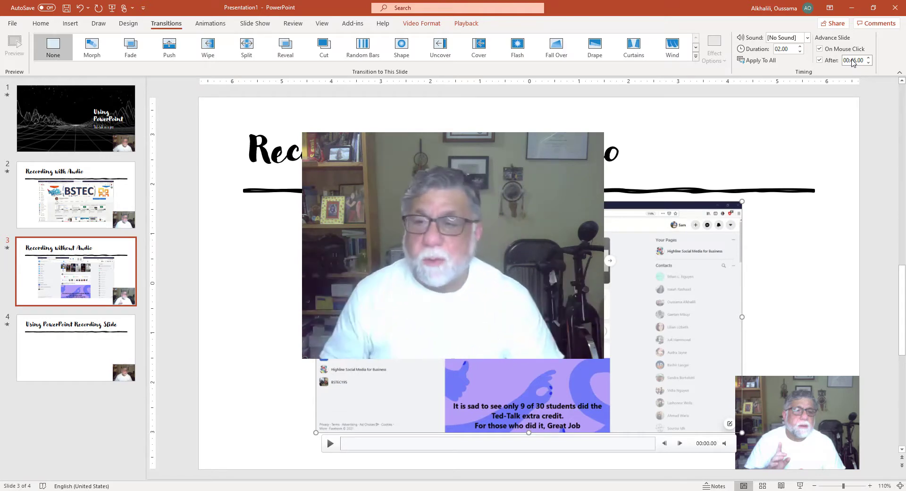
{"action": "left_click", "coordinate": [78, 375]}
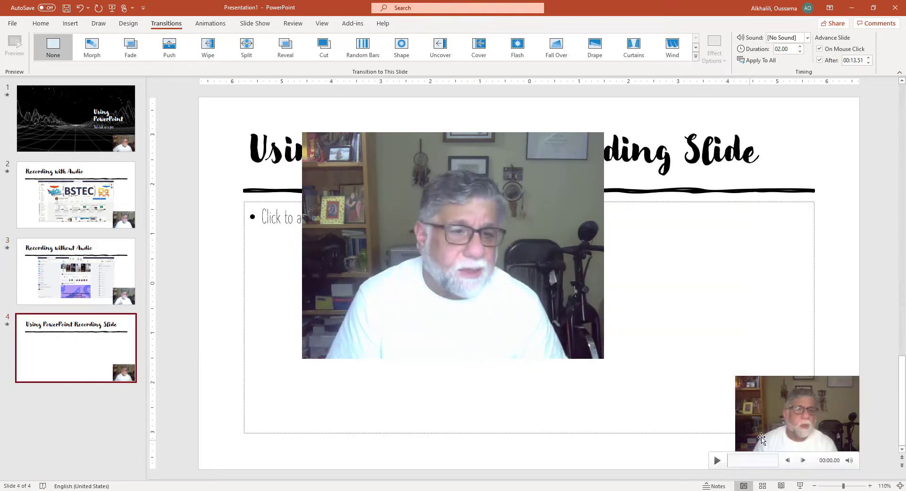
{"action": "left_click", "coordinate": [775, 429]}
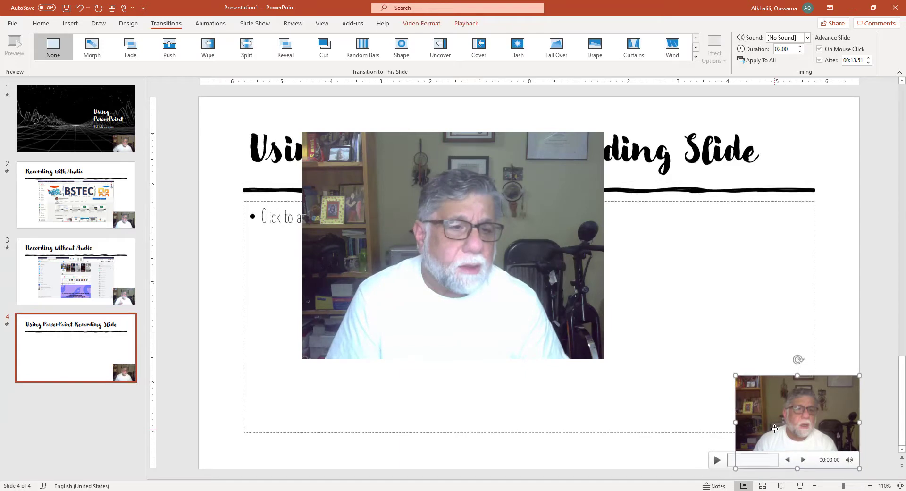
{"action": "left_click", "coordinate": [779, 462]}
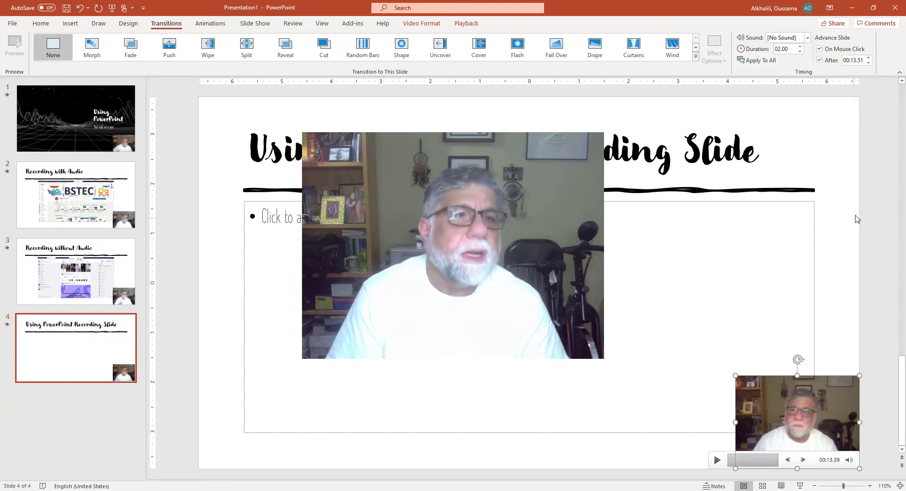
{"action": "double_click", "coordinate": [850, 61]}
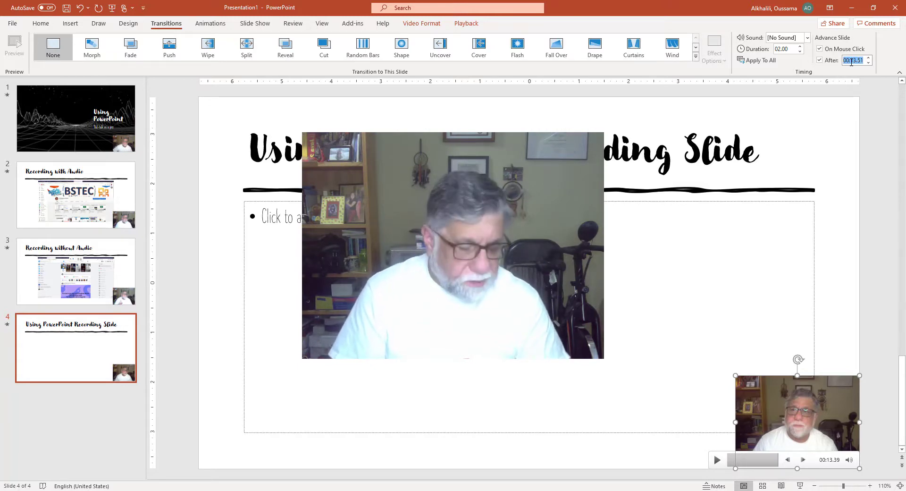
{"action": "type", "text": "14"}
{"action": "key", "text": "Return"}
{"action": "left_click", "coordinate": [24, 147]}
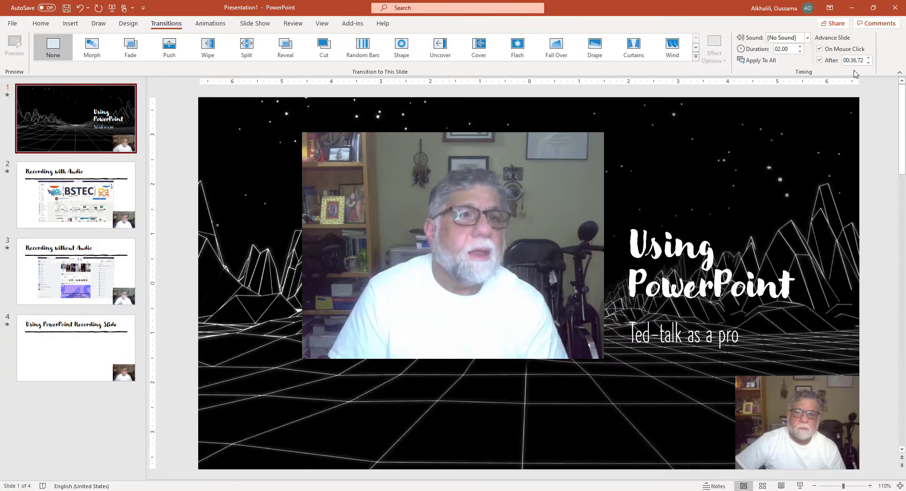
{"action": "left_click", "coordinate": [107, 220]}
{"action": "left_click", "coordinate": [104, 261]}
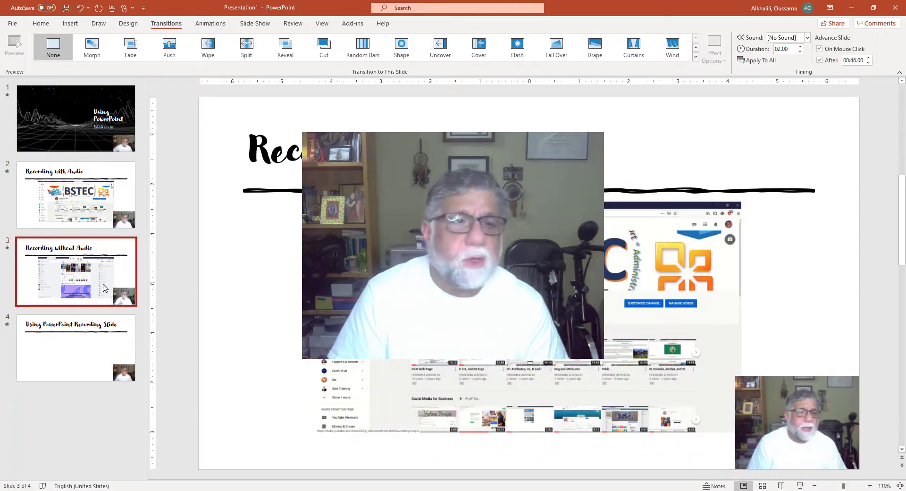
{"action": "left_click", "coordinate": [109, 366]}
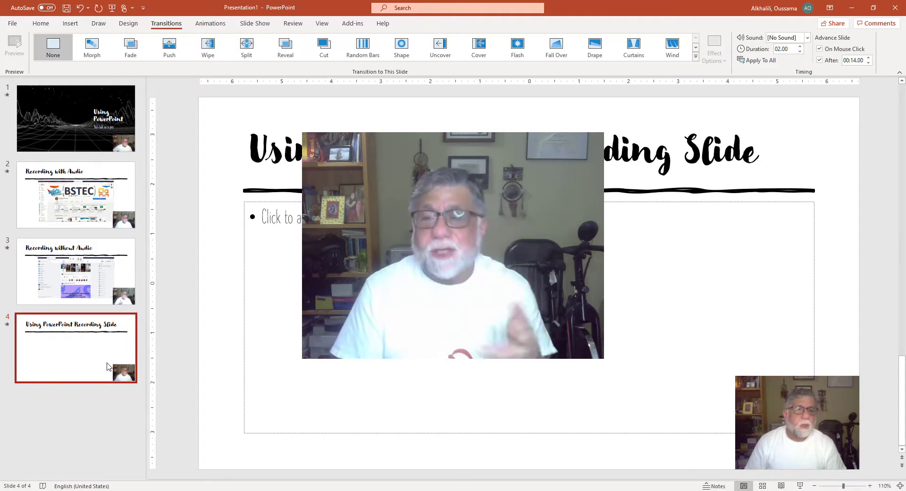
{"action": "left_click", "coordinate": [94, 279]}
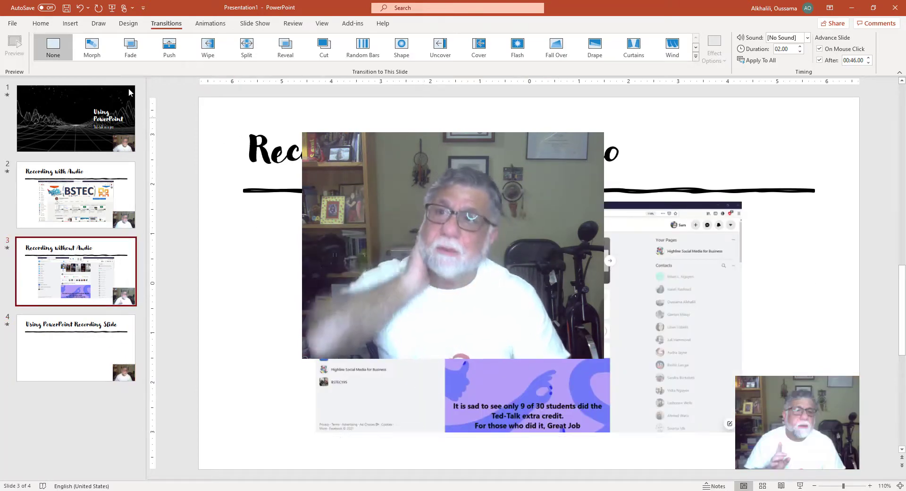
- Bring up the Save As browse dialog and go to the DATA (D:) drive
{"action": "left_click", "coordinate": [14, 22]}
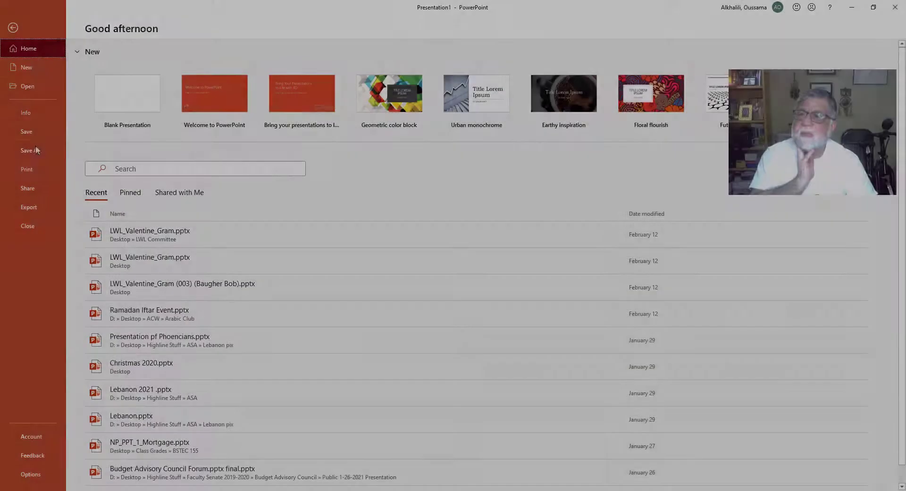
{"action": "left_click", "coordinate": [34, 151]}
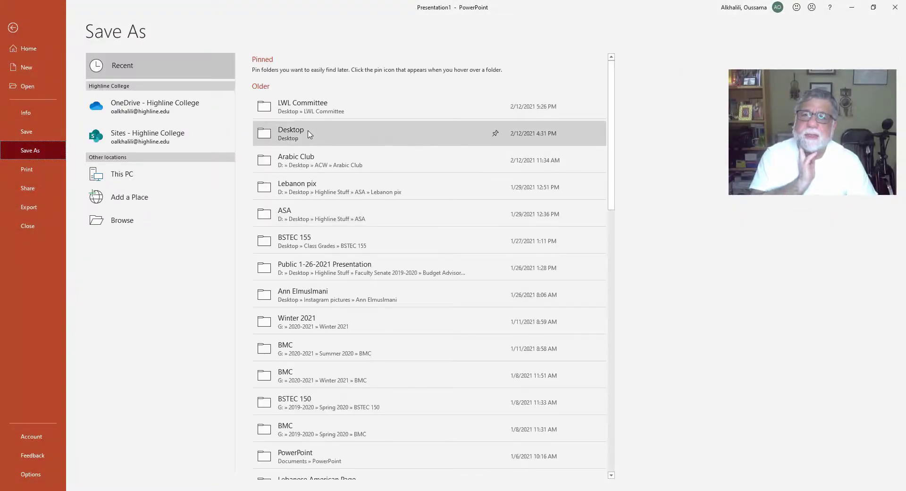
{"action": "left_click", "coordinate": [307, 135]}
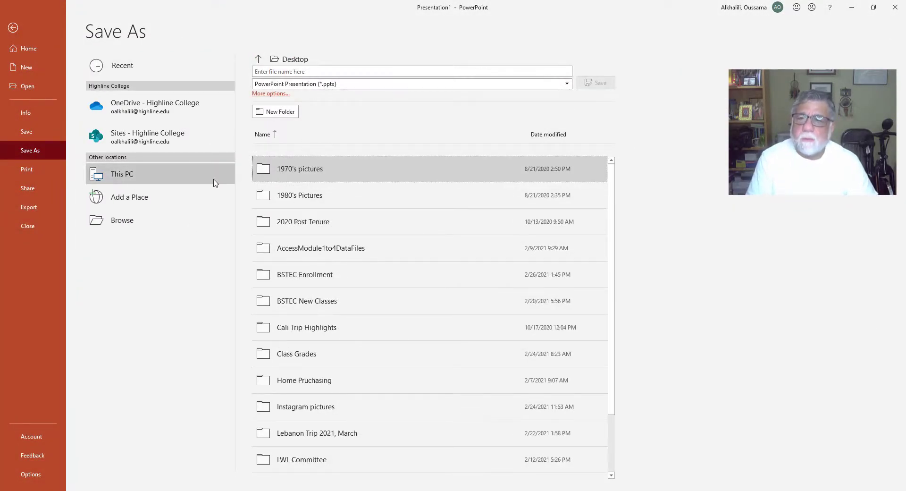
{"action": "left_click", "coordinate": [137, 175]}
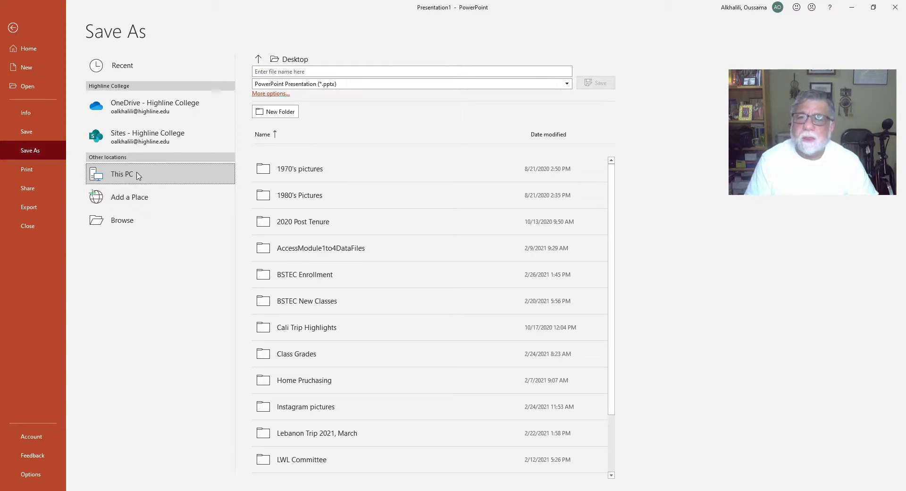
{"action": "left_click", "coordinate": [126, 226]}
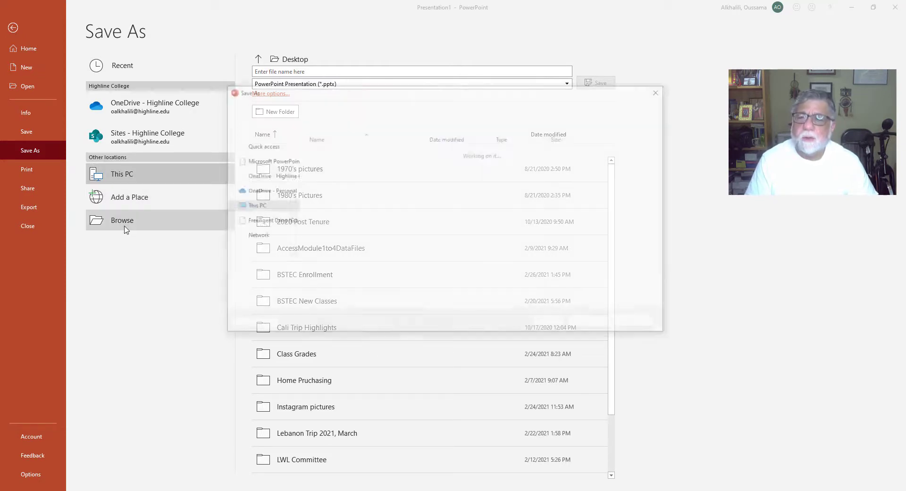
{"action": "left_click", "coordinate": [259, 243]}
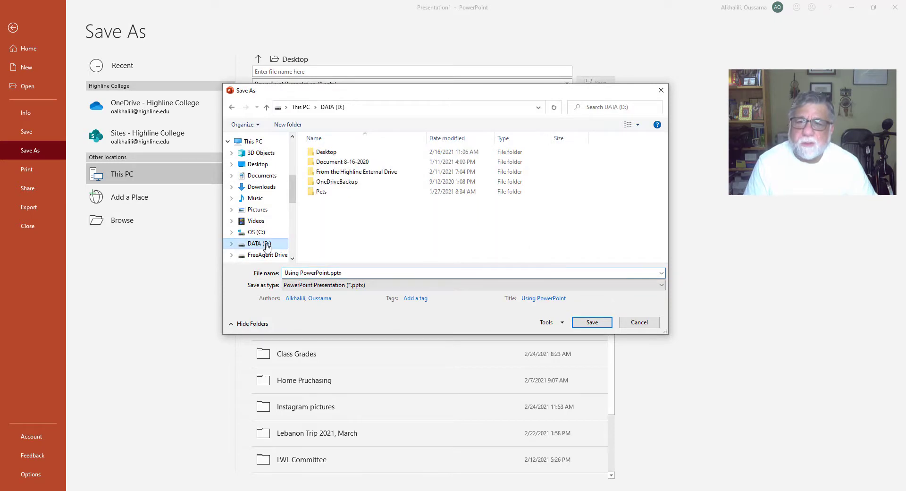
- Save into Desktop\Videos\BSTEC 195\PowerPoint as 'Using PowerPoint.pptx'
{"action": "double_click", "coordinate": [328, 152]}
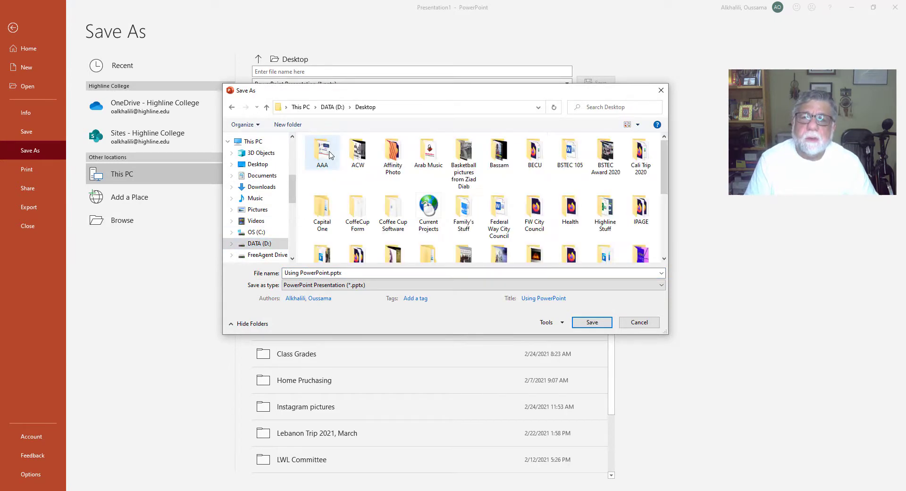
{"action": "scroll", "coordinate": [331, 160], "scroll_direction": "down", "scroll_amount": 5}
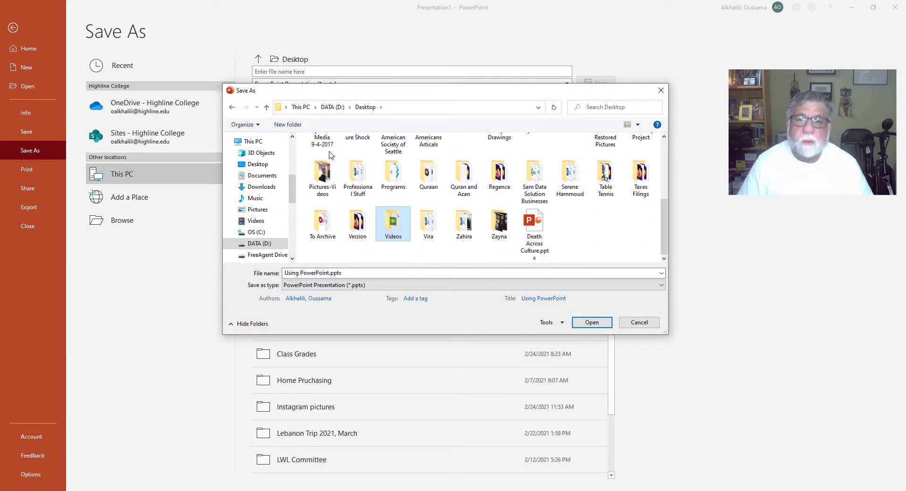
{"action": "double_click", "coordinate": [386, 221]}
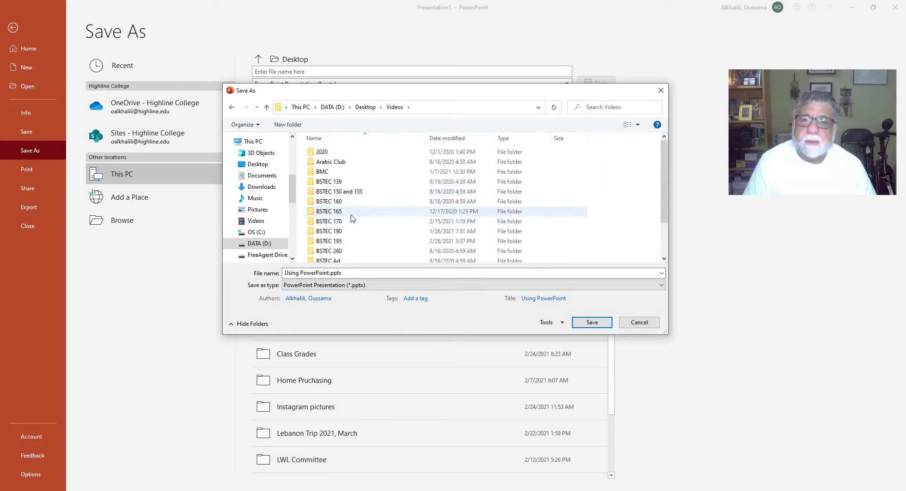
{"action": "double_click", "coordinate": [343, 242]}
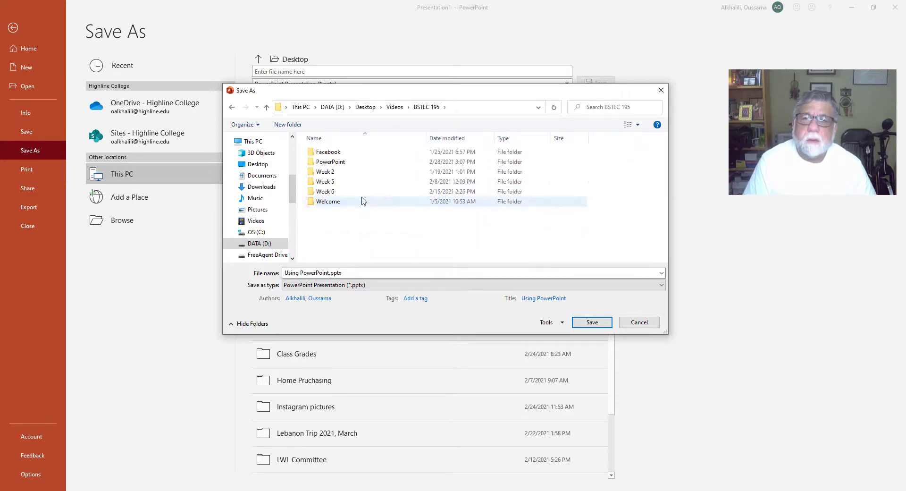
{"action": "left_click", "coordinate": [350, 162]}
{"action": "double_click", "coordinate": [349, 163]}
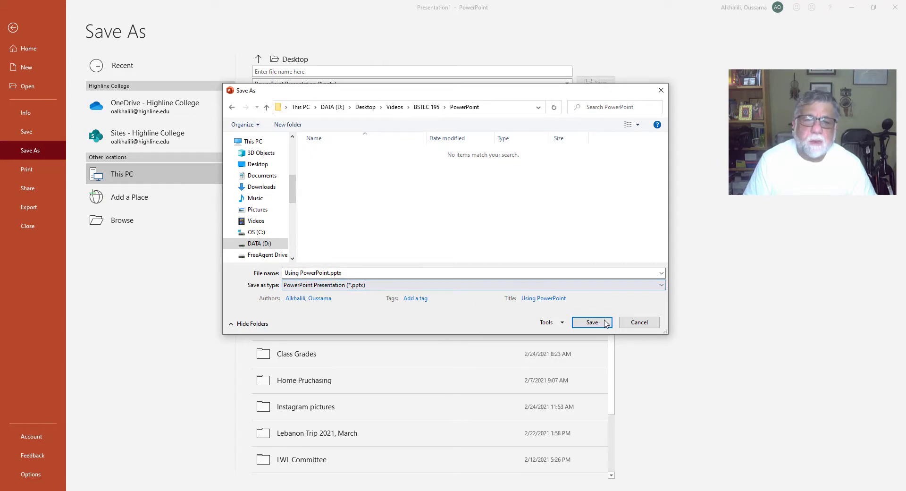
{"action": "left_click", "coordinate": [588, 323]}
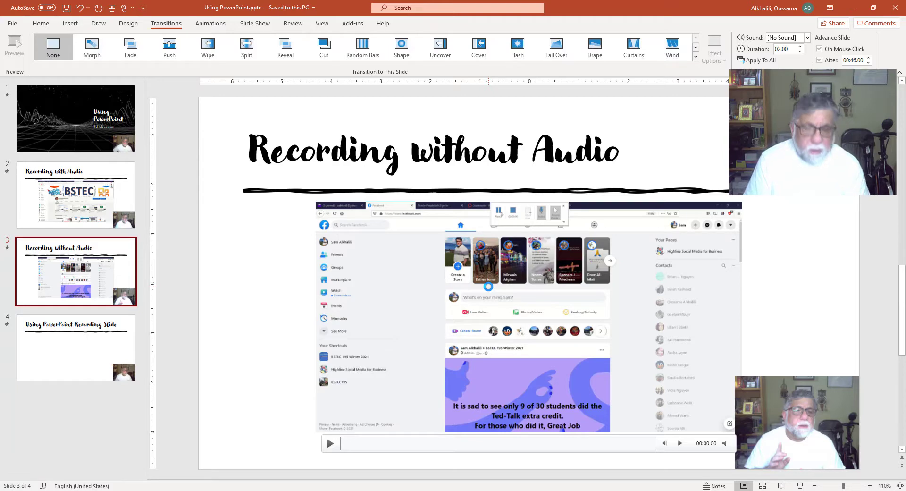
- Export the deck as MPEG-4 Video 'Using PowerPoint.mp4' into the same folder
{"action": "key", "text": "F12"}
{"action": "left_click", "coordinate": [332, 285]}
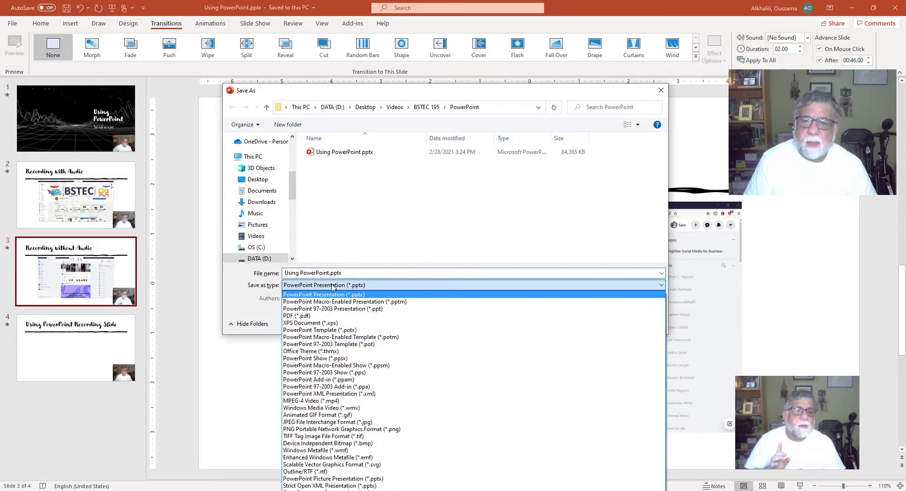
{"action": "left_click", "coordinate": [312, 401]}
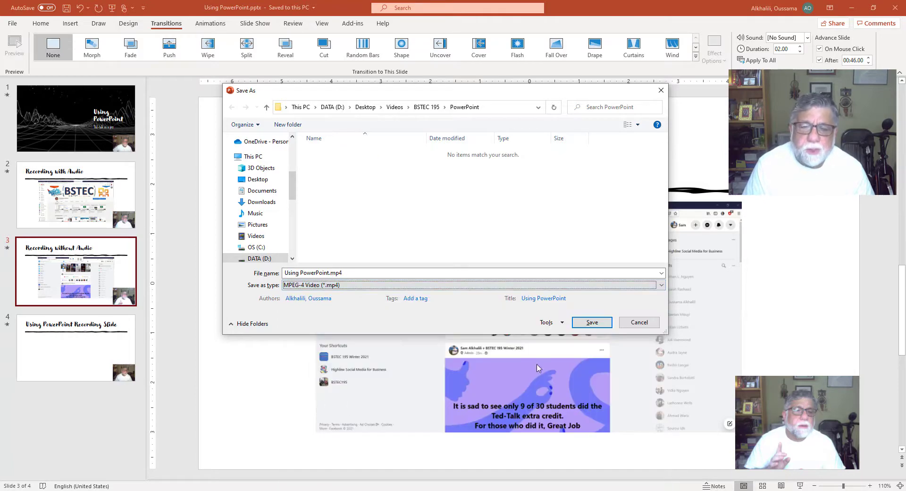
{"action": "left_click", "coordinate": [592, 322]}
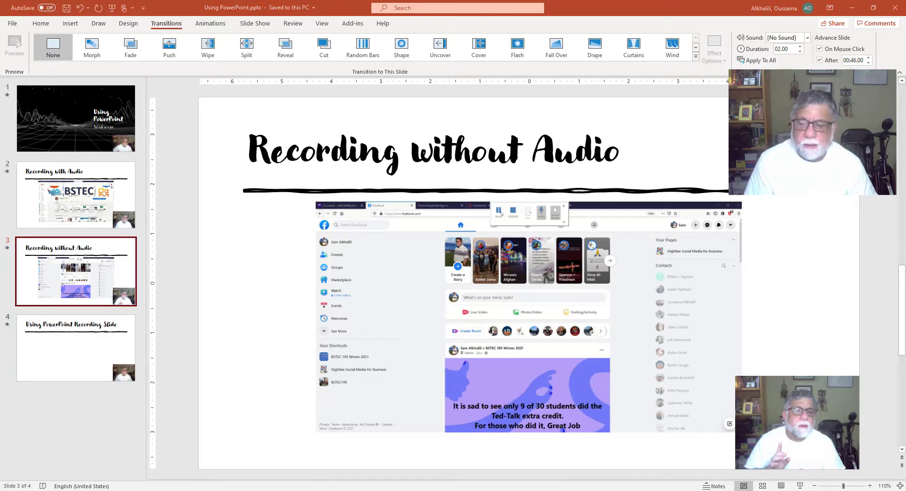
- In File Explorer, browse to D:\Desktop\Videos\BSTEC 195\PowerPoint and select 'Using PowerPoint.mp4'
{"action": "key", "text": "super+e"}
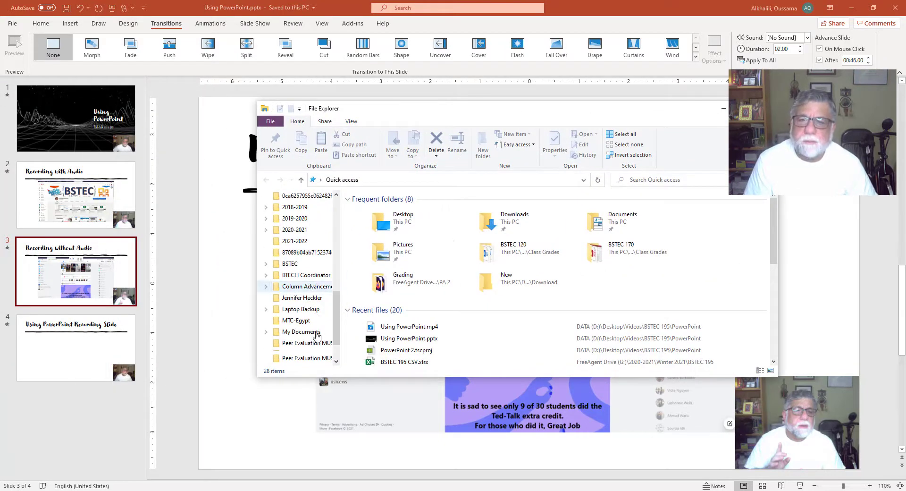
{"action": "scroll", "coordinate": [298, 312], "scroll_direction": "up", "scroll_amount": 3}
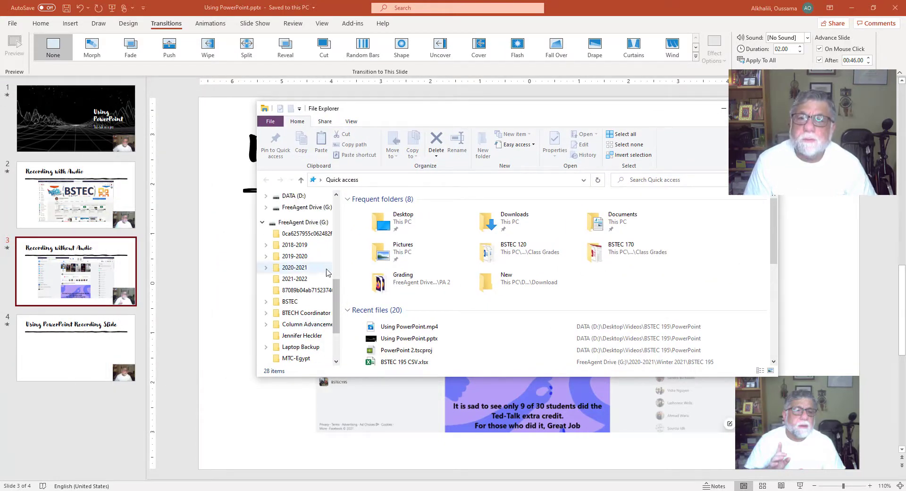
{"action": "left_click", "coordinate": [293, 197]}
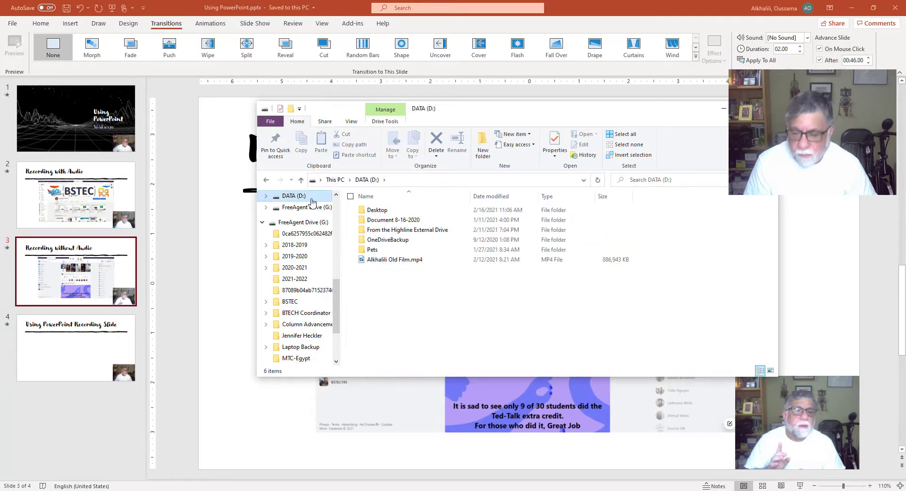
{"action": "double_click", "coordinate": [374, 210]}
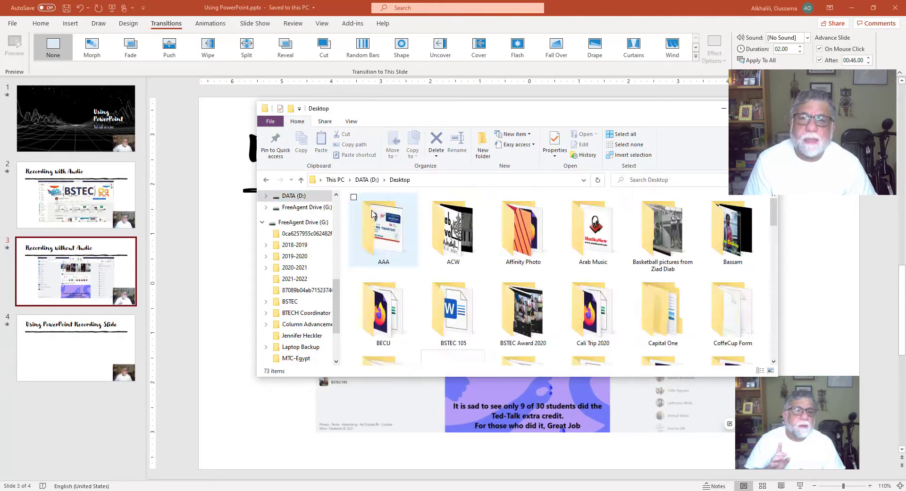
{"action": "left_click", "coordinate": [401, 249]}
{"action": "type", "text": "vi"}
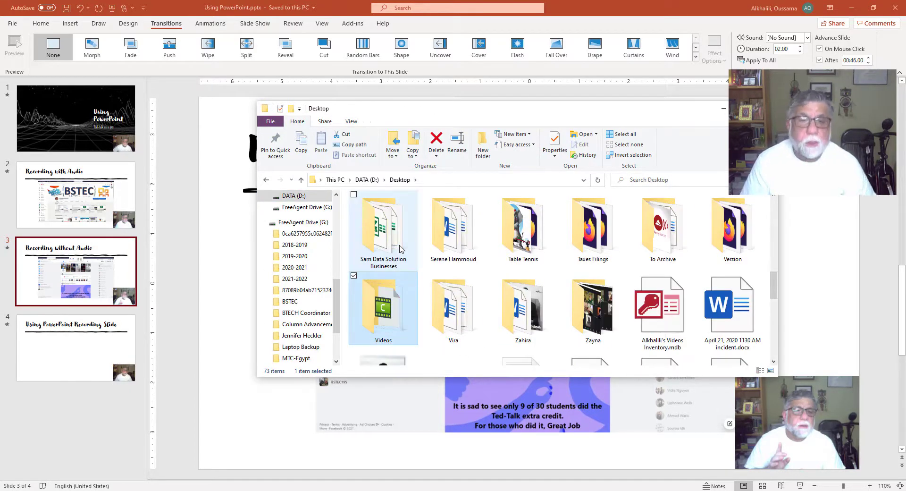
{"action": "double_click", "coordinate": [391, 307]}
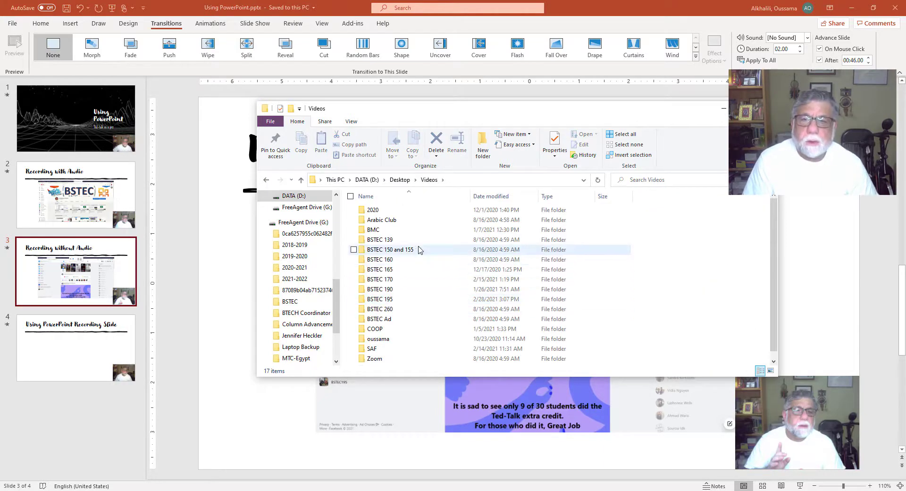
{"action": "double_click", "coordinate": [398, 300]}
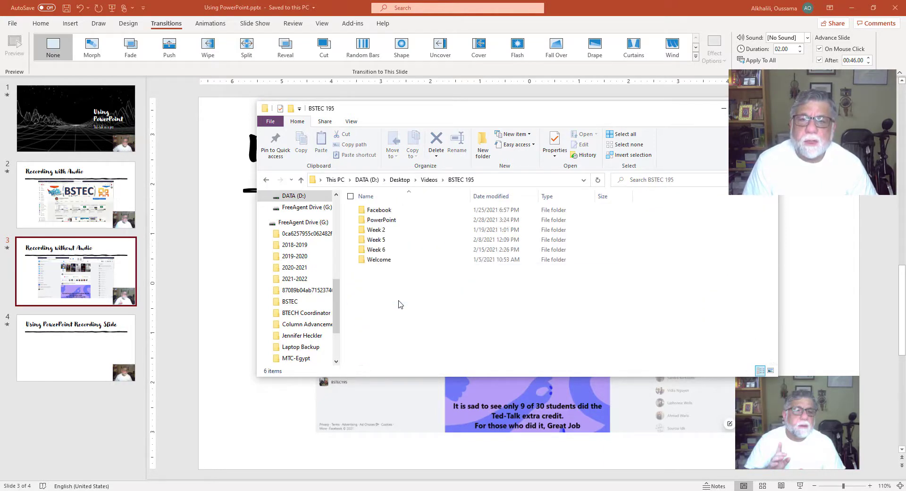
{"action": "double_click", "coordinate": [391, 220]}
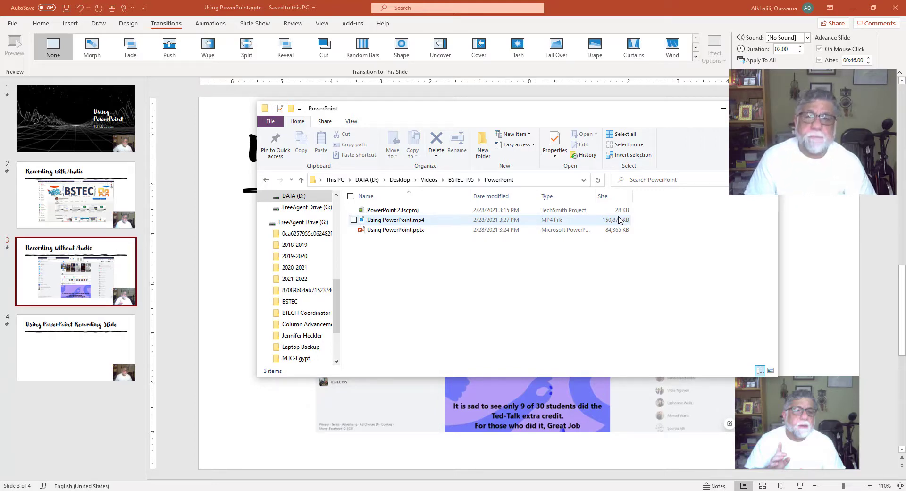
{"action": "left_click", "coordinate": [437, 226]}
- Play 'Using PowerPoint.mp4', pause at the 'Recording without Audio' slide (0:00:31), and exit full screen
{"action": "double_click", "coordinate": [437, 226]}
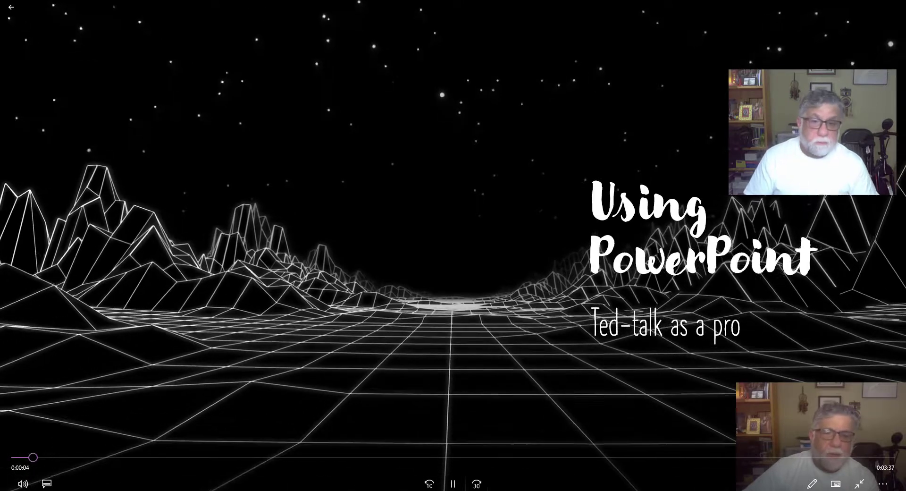
{"action": "left_click", "coordinate": [452, 483]}
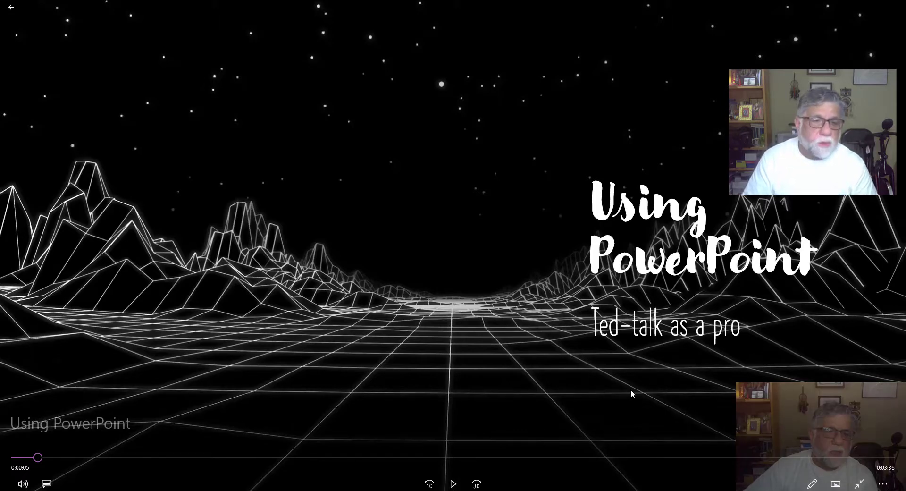
{"action": "left_click", "coordinate": [614, 458]}
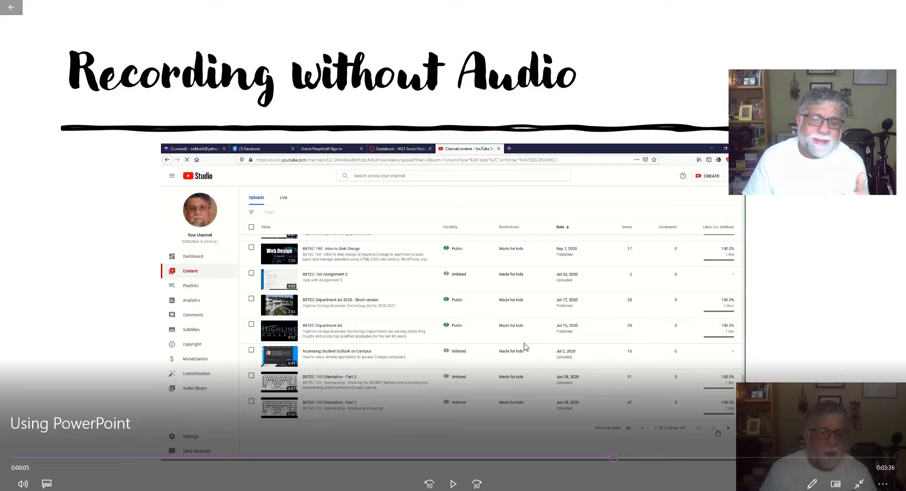
{"action": "key", "text": "Escape"}
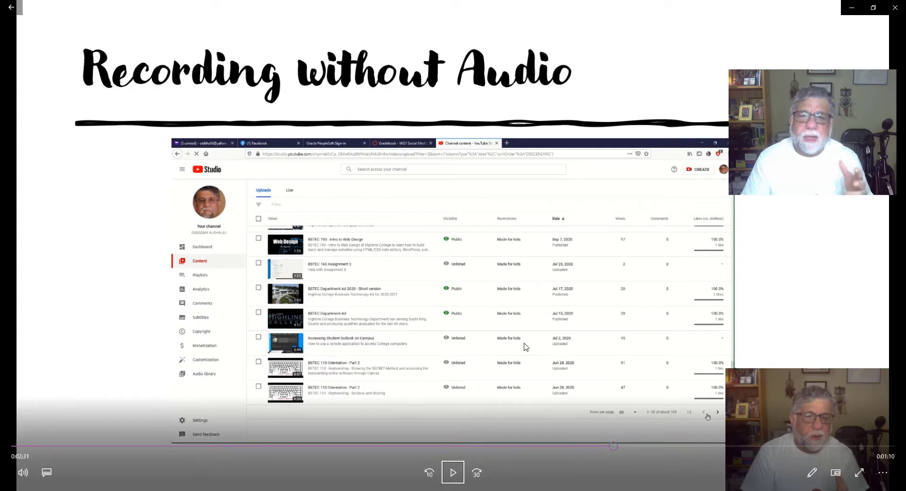